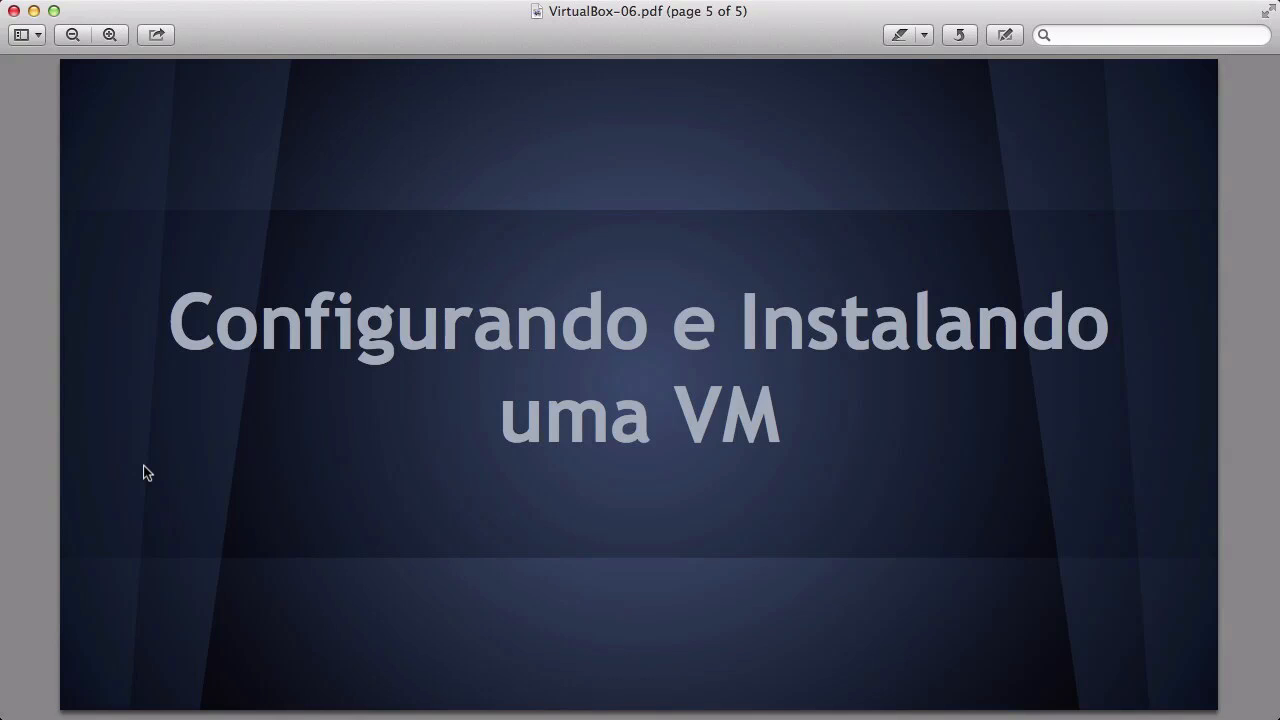
# - Switch to Oracle VM VirtualBox Manager and start creating a new virtual machine
pyautogui.press('super+Tab')
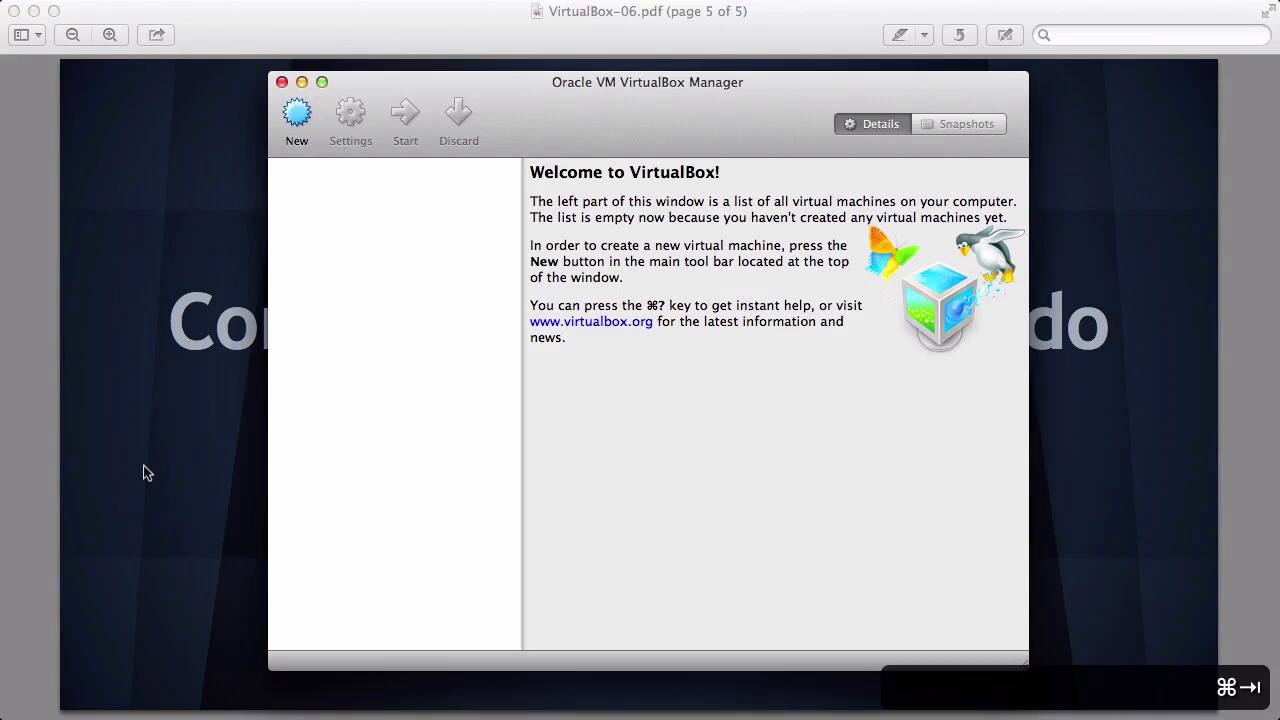
pyautogui.moveTo(630, 104); pyautogui.dragTo(614, 102)
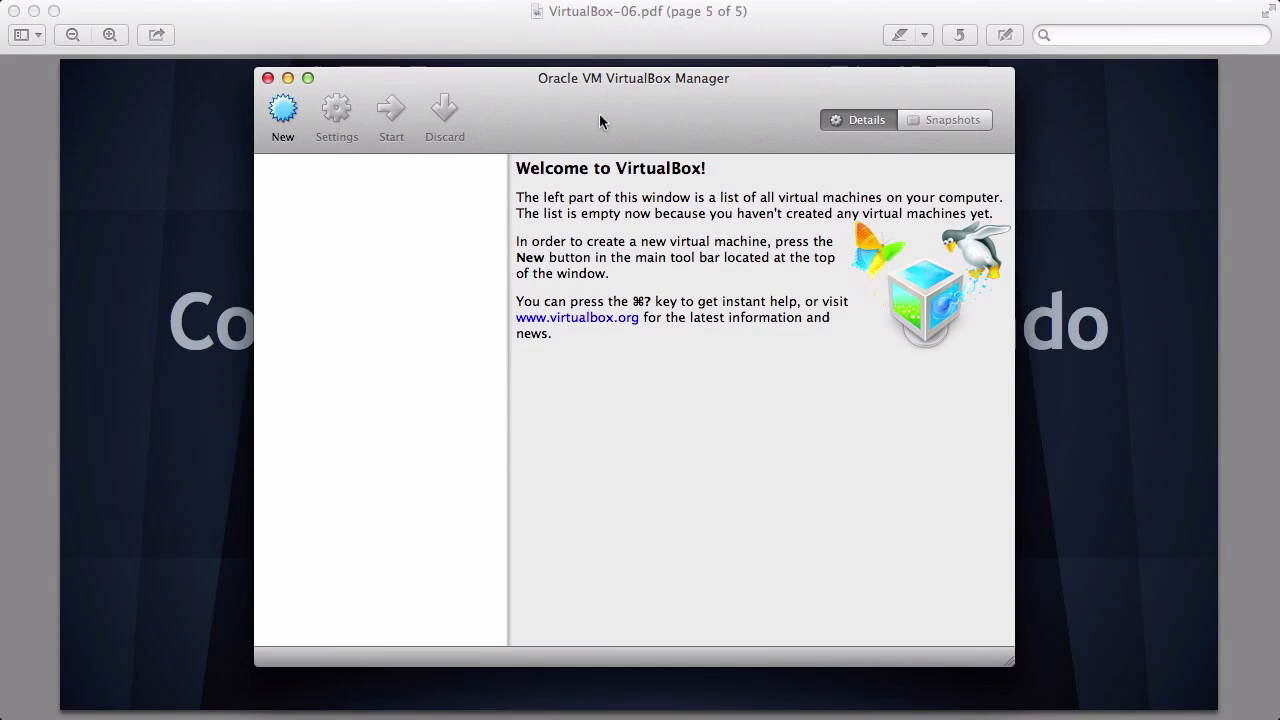
pyautogui.click(286, 116)
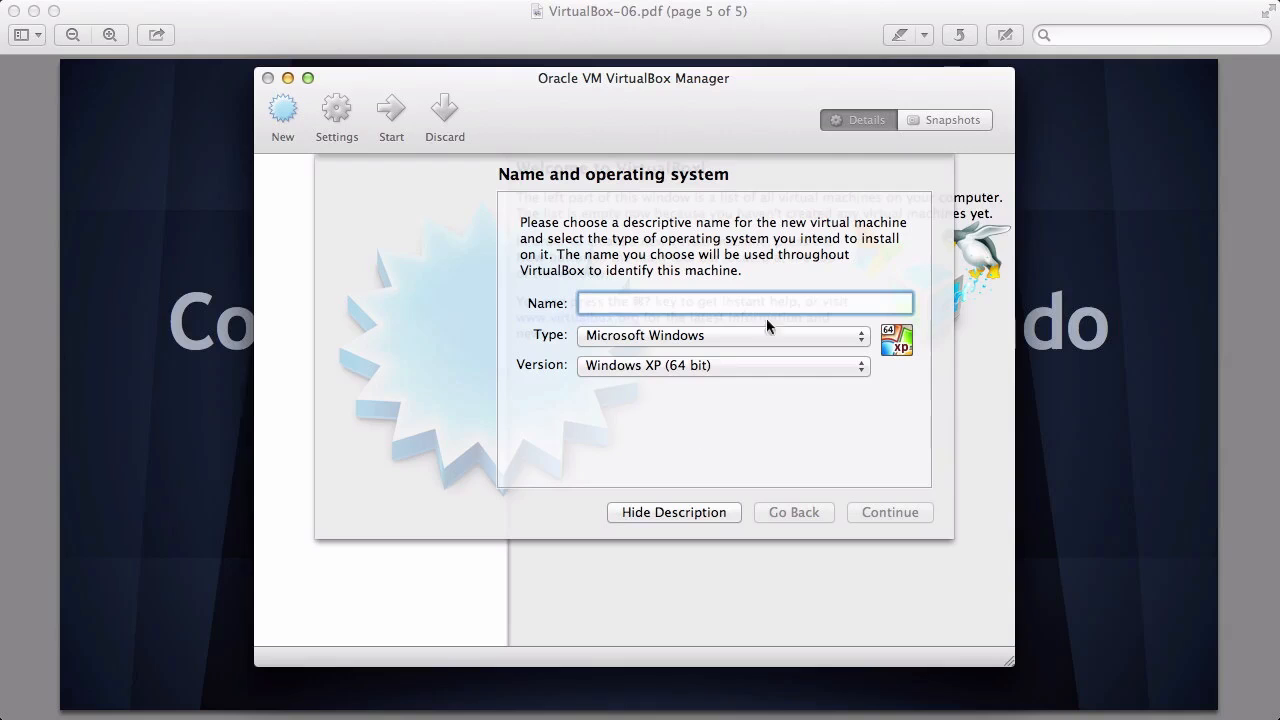
# - Set the operating system type to Linux with version Ubuntu (64 bit), and name the virtual machine Trusty
pyautogui.click(650, 370)
pyautogui.click(471, 386)
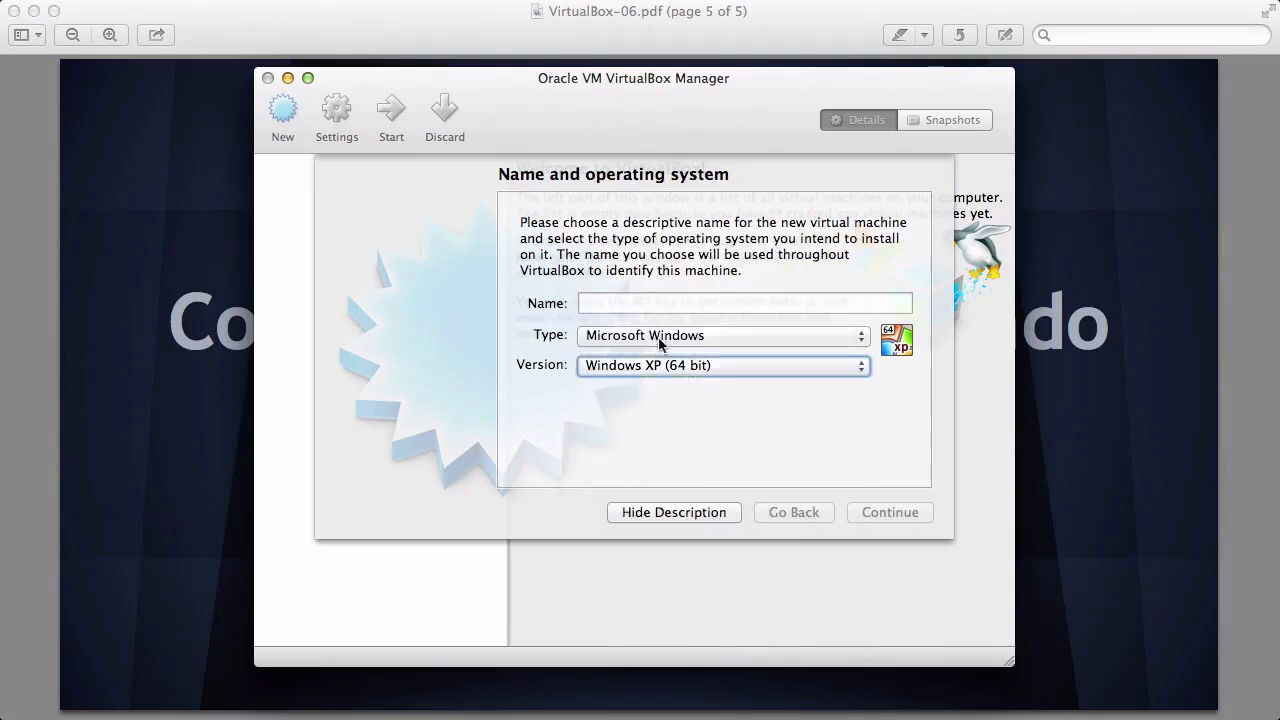
pyautogui.click(659, 337)
pyautogui.click(620, 356)
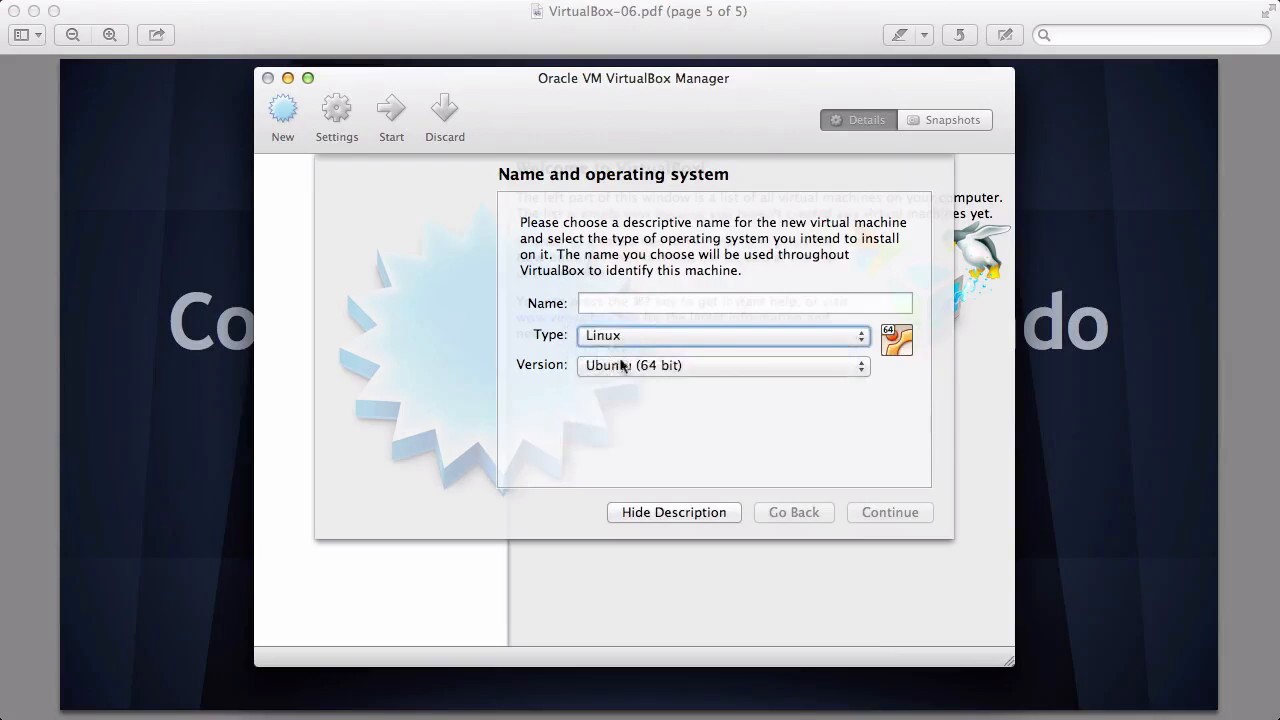
pyautogui.click(621, 362)
pyautogui.click(653, 369)
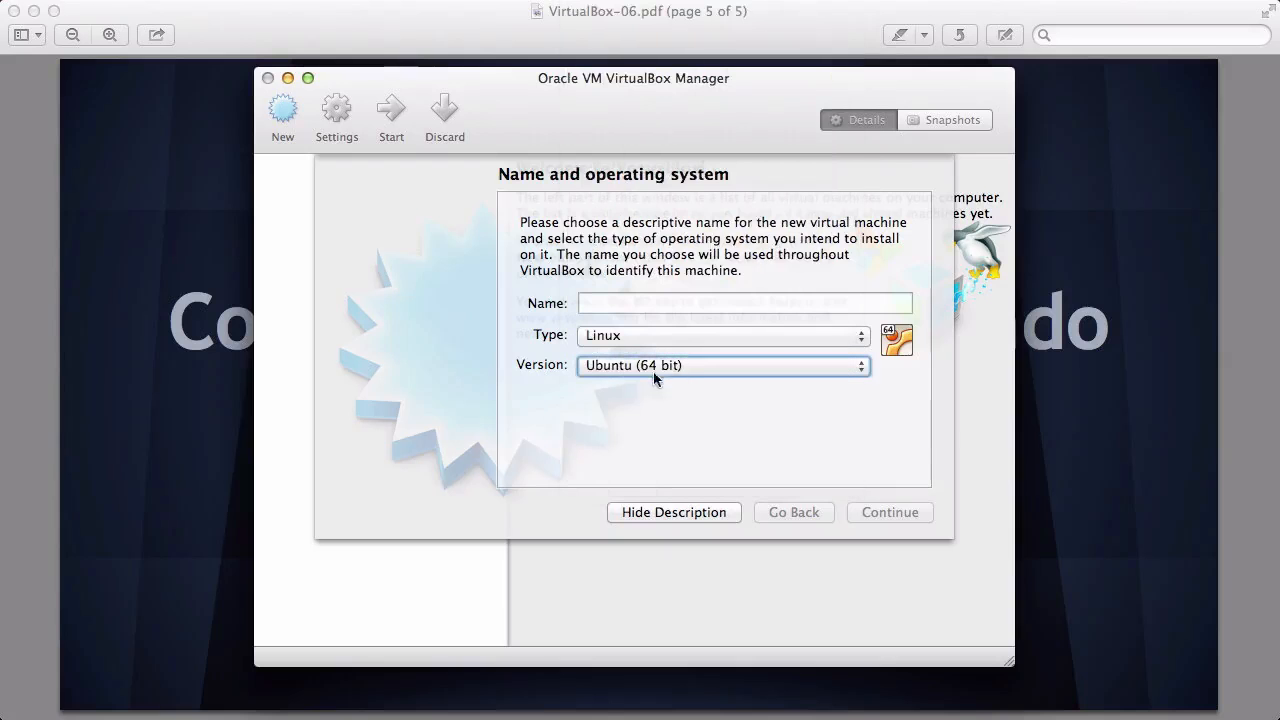
pyautogui.click(681, 305)
pyautogui.write('Trusty')
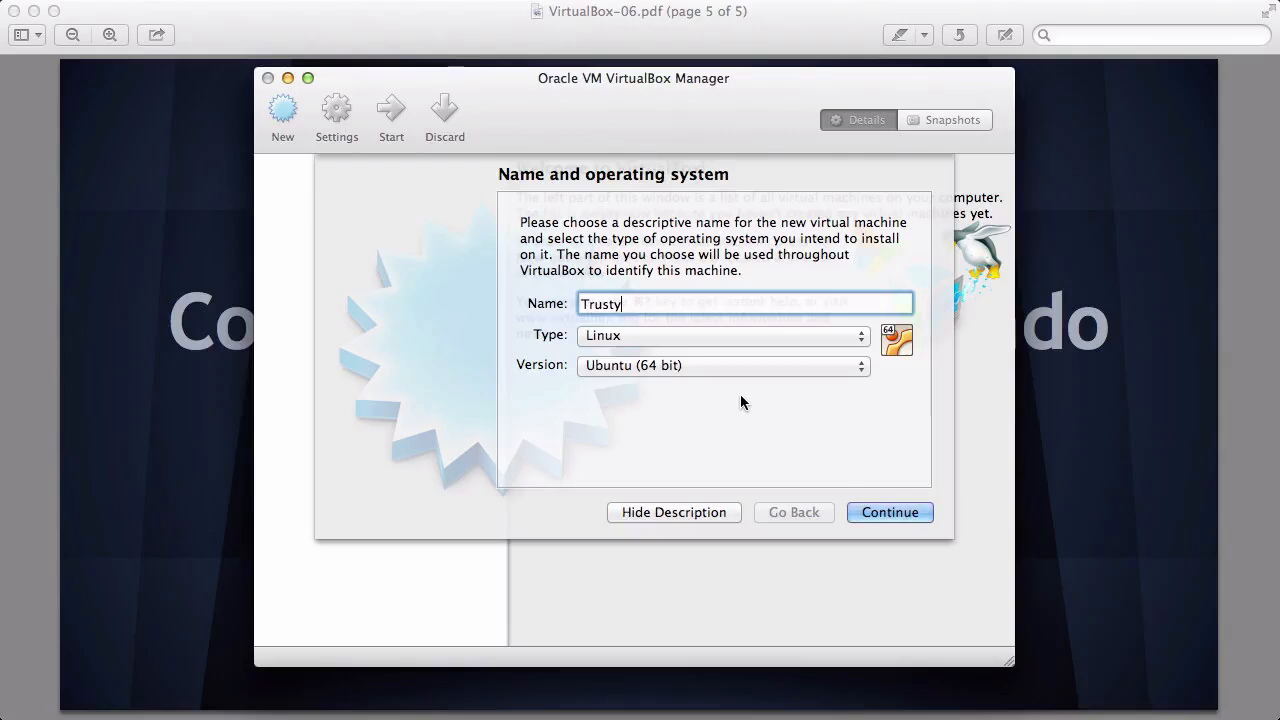
pyautogui.click(899, 514)
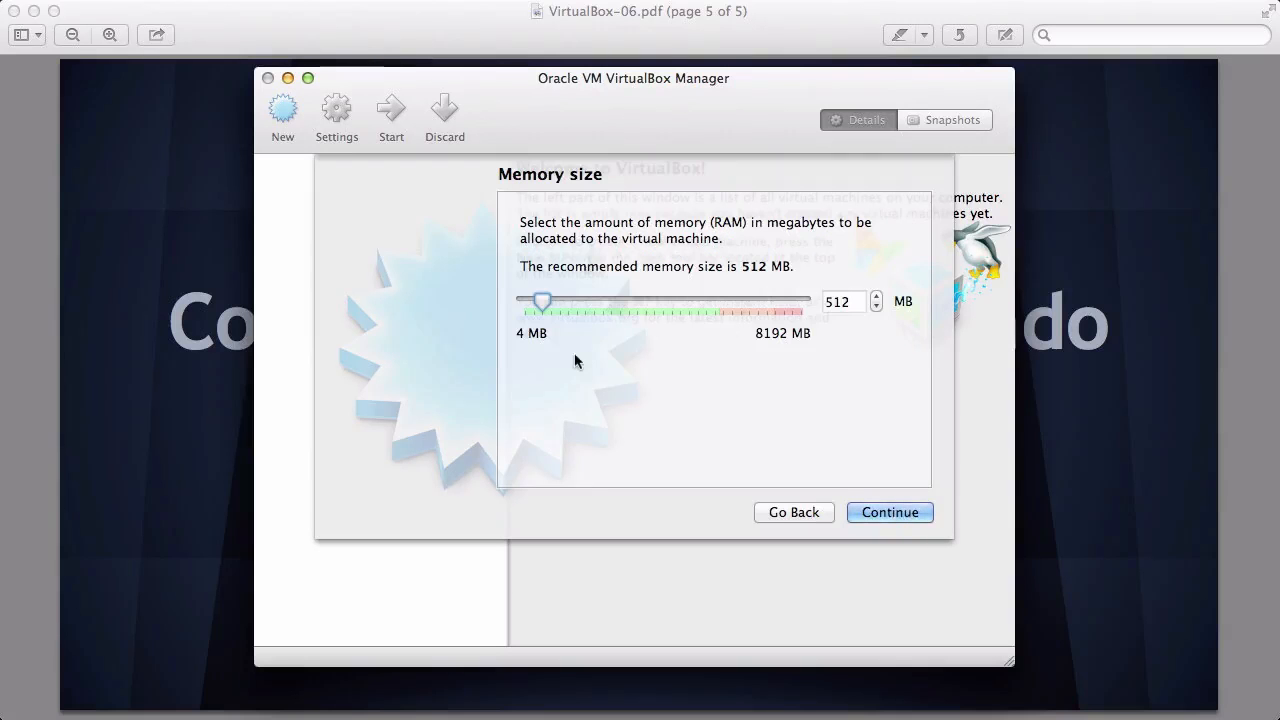
# - Set the virtual machine's memory size to 2048 MB
pyautogui.click(858, 303)
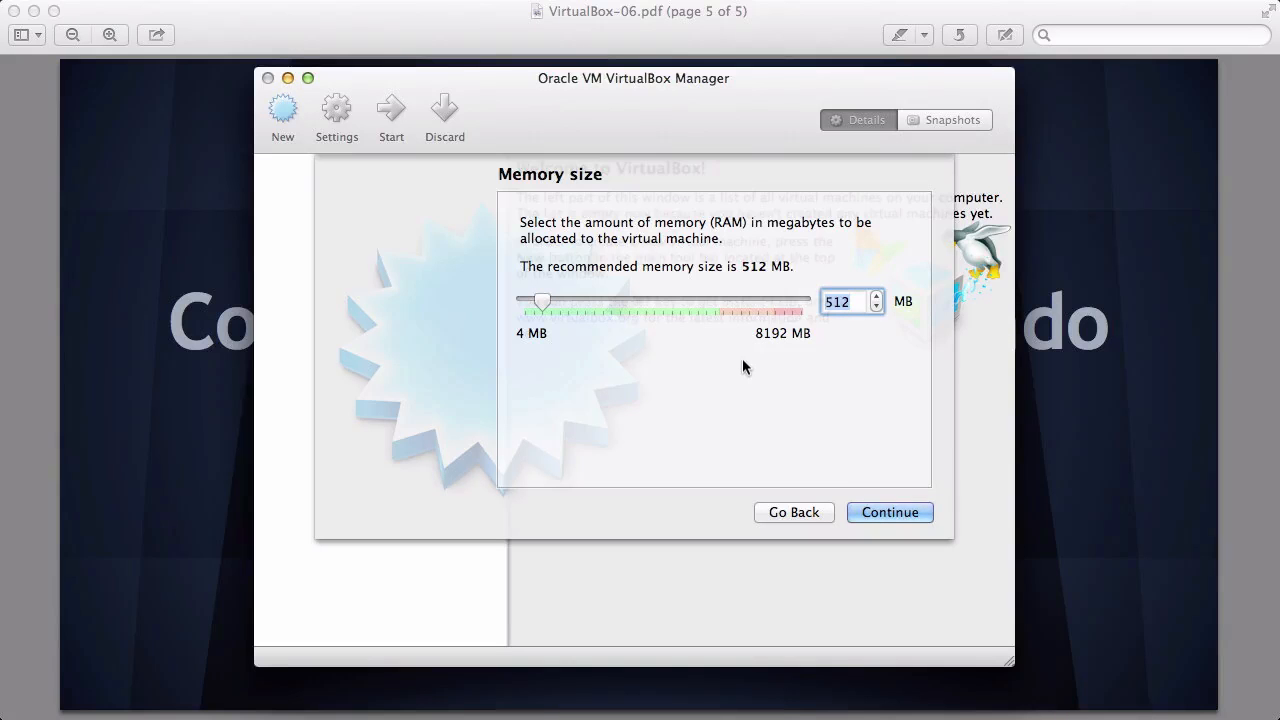
pyautogui.write('2048')
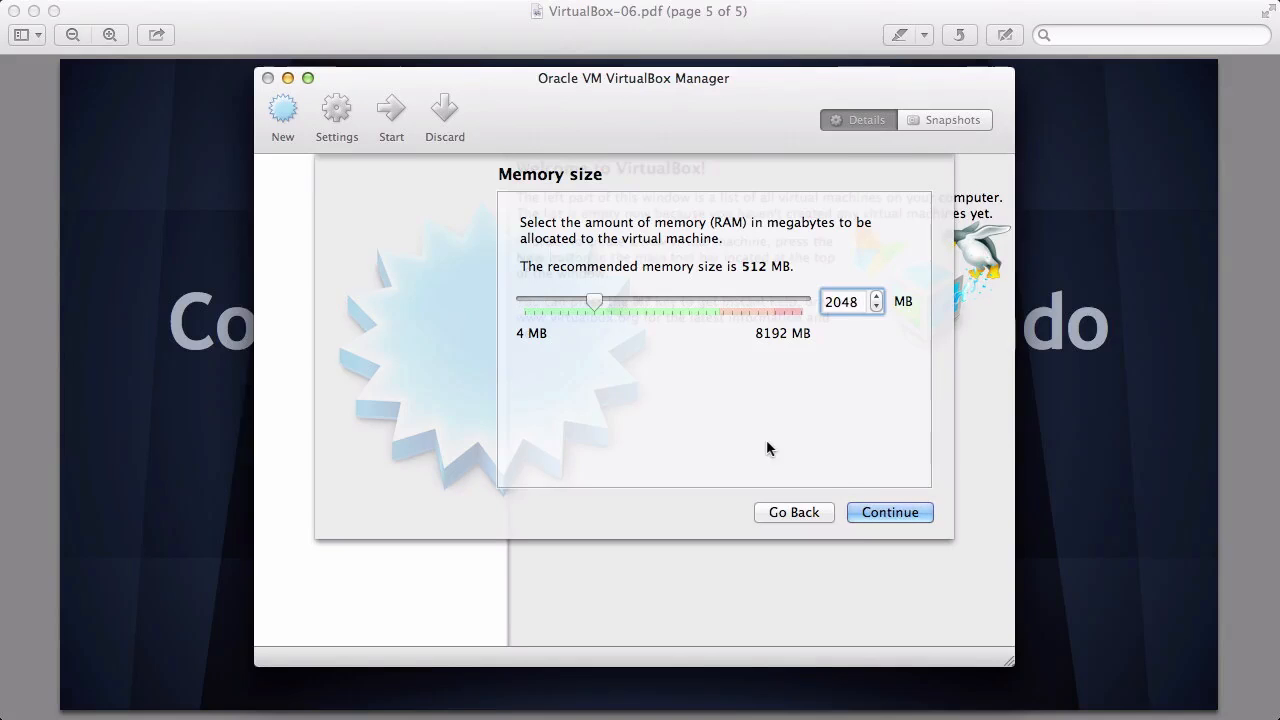
pyautogui.click(891, 513)
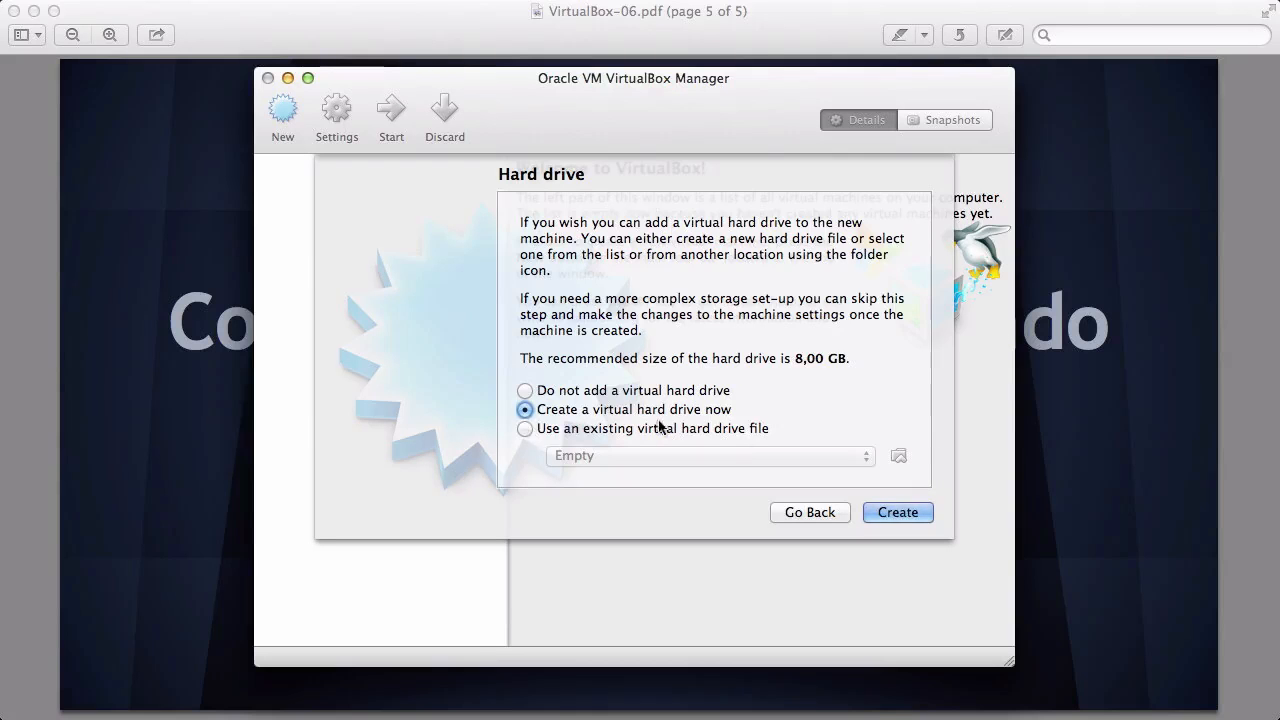
# - Create a dynamically allocated VDI virtual hard drive of 8,00 GB for the Trusty machine
pyautogui.click(892, 515)
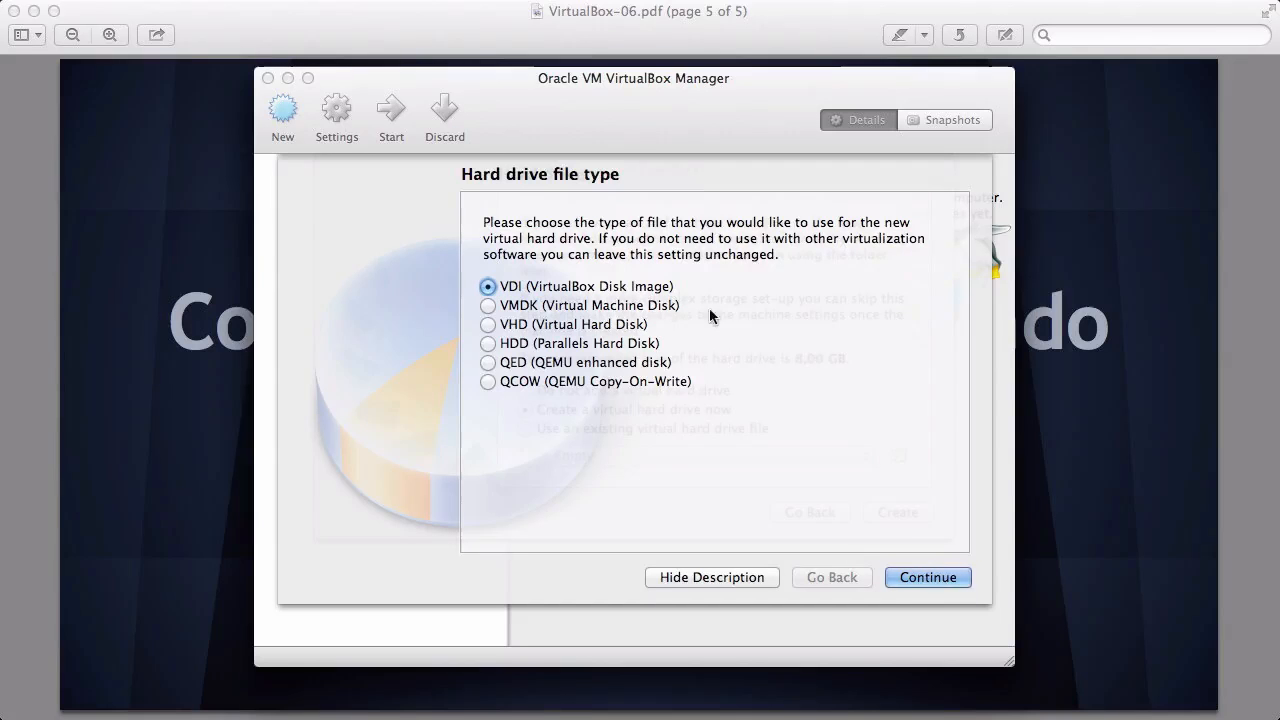
pyautogui.click(933, 576)
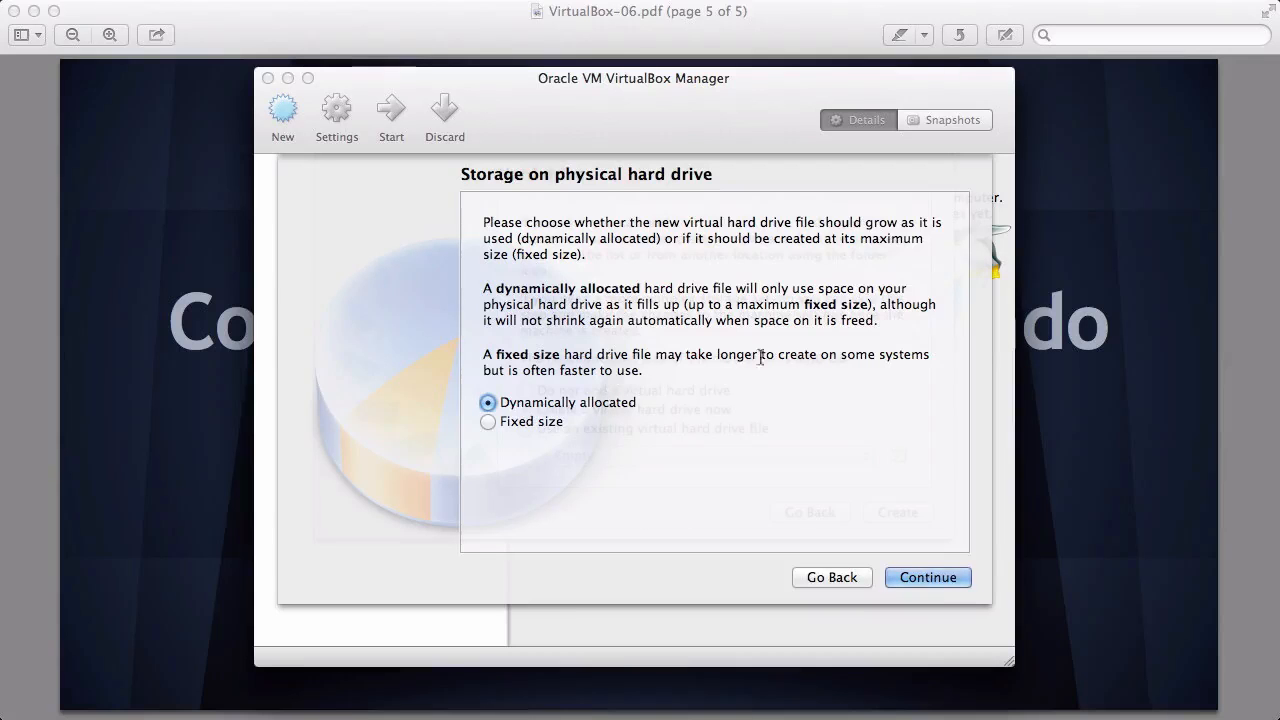
pyautogui.click(934, 577)
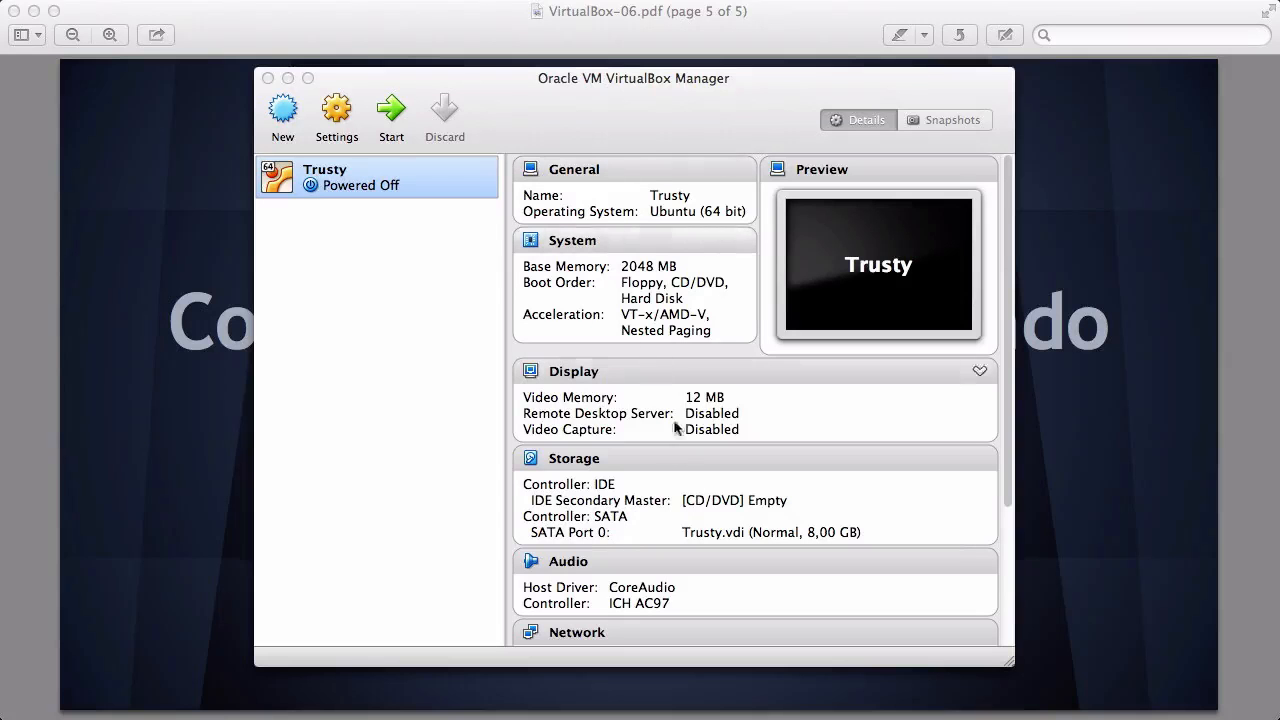
# - Review the Trusty machine's details and its General, System, Display, Storage, Audio, Network, Ports and Shared Folders settings without saving changes
pyautogui.scroll(-5, 674, 471)
pyautogui.scroll(3, 672, 472)
pyautogui.scroll(2, 672, 472)
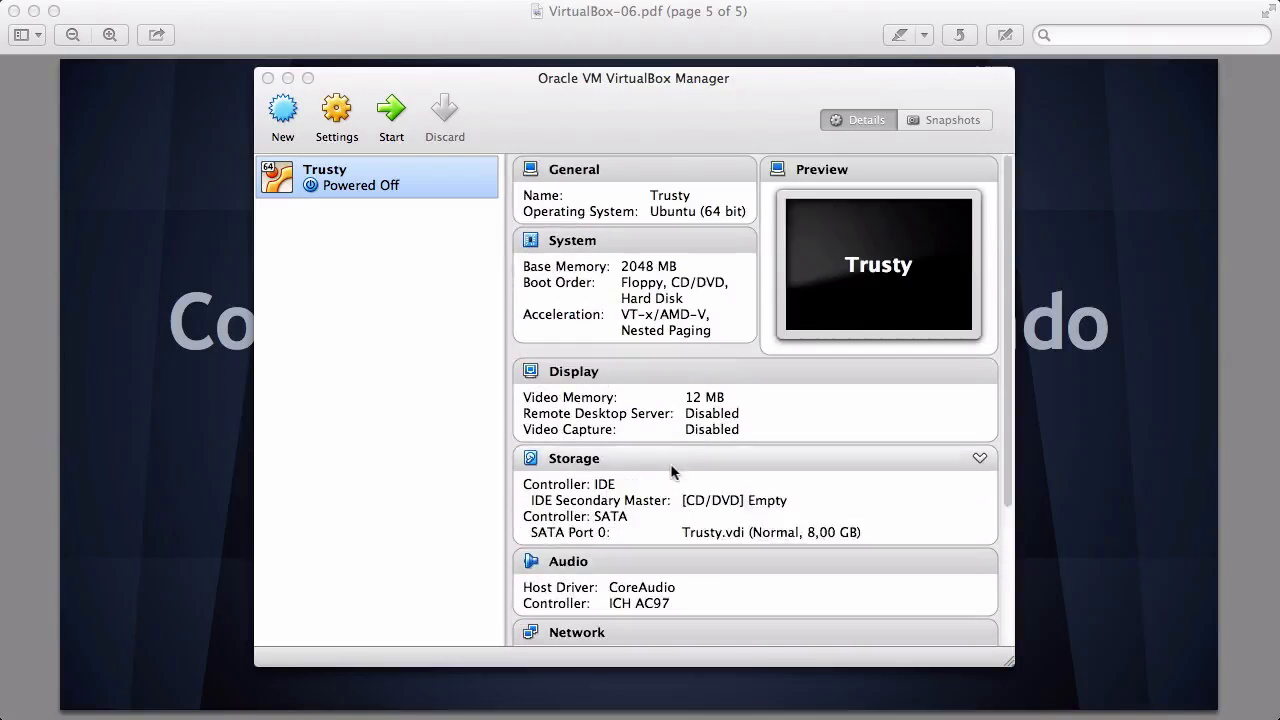
pyautogui.click(433, 190)
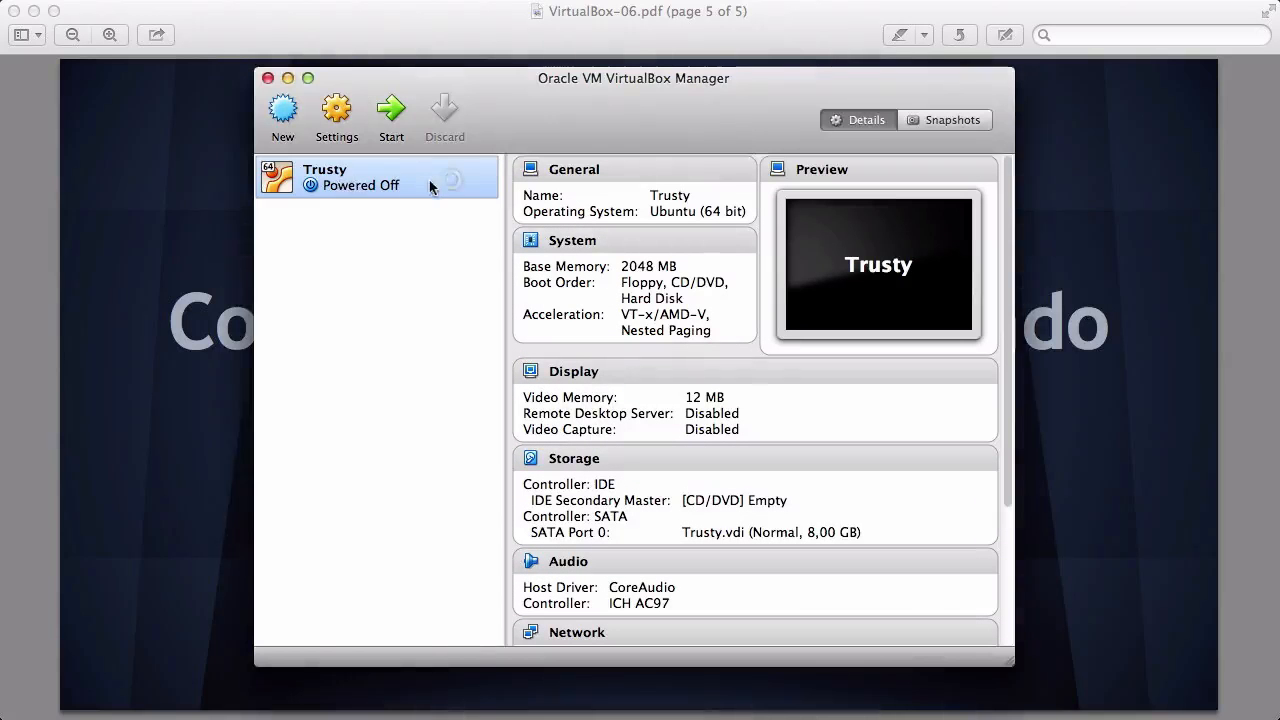
pyautogui.click(339, 114)
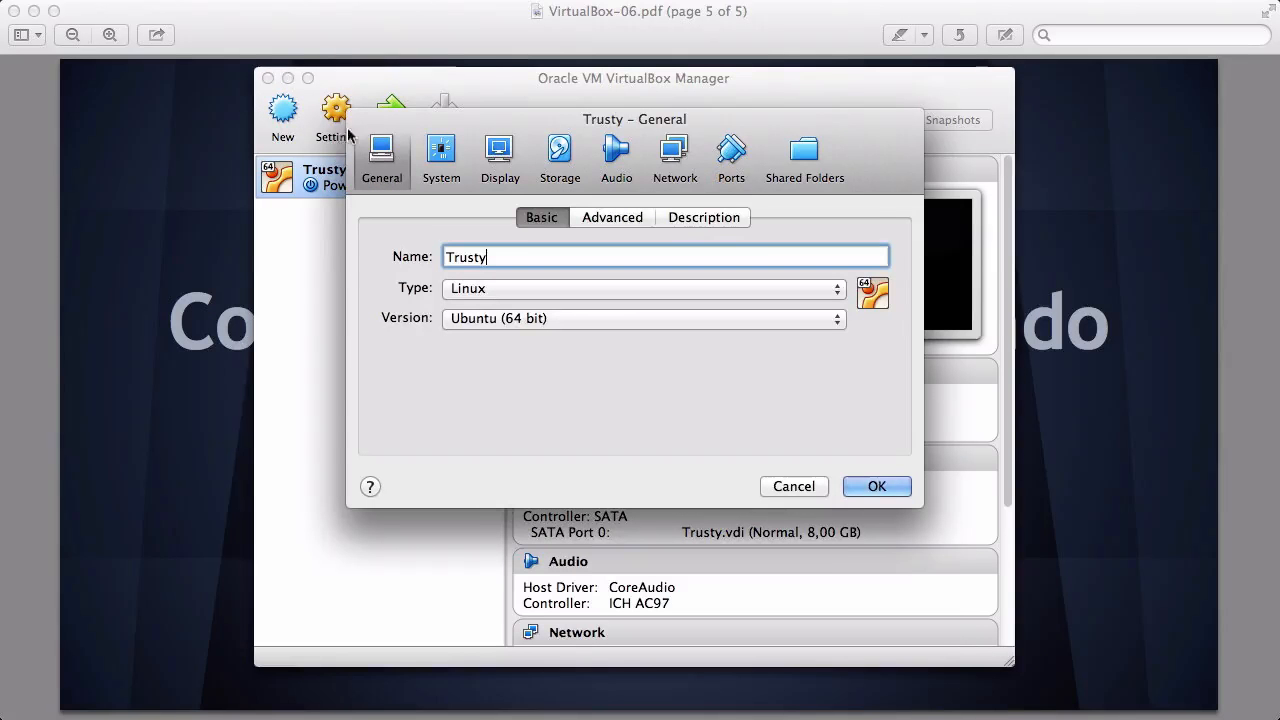
pyautogui.click(441, 158)
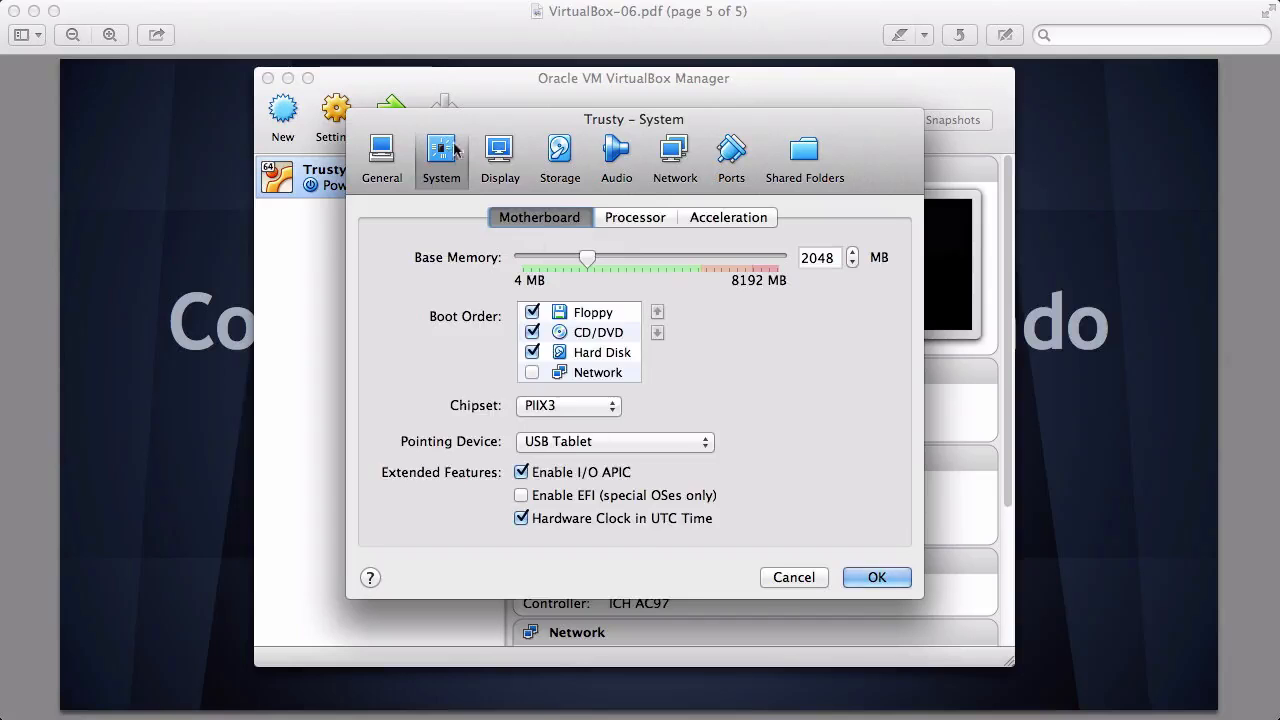
pyautogui.click(499, 152)
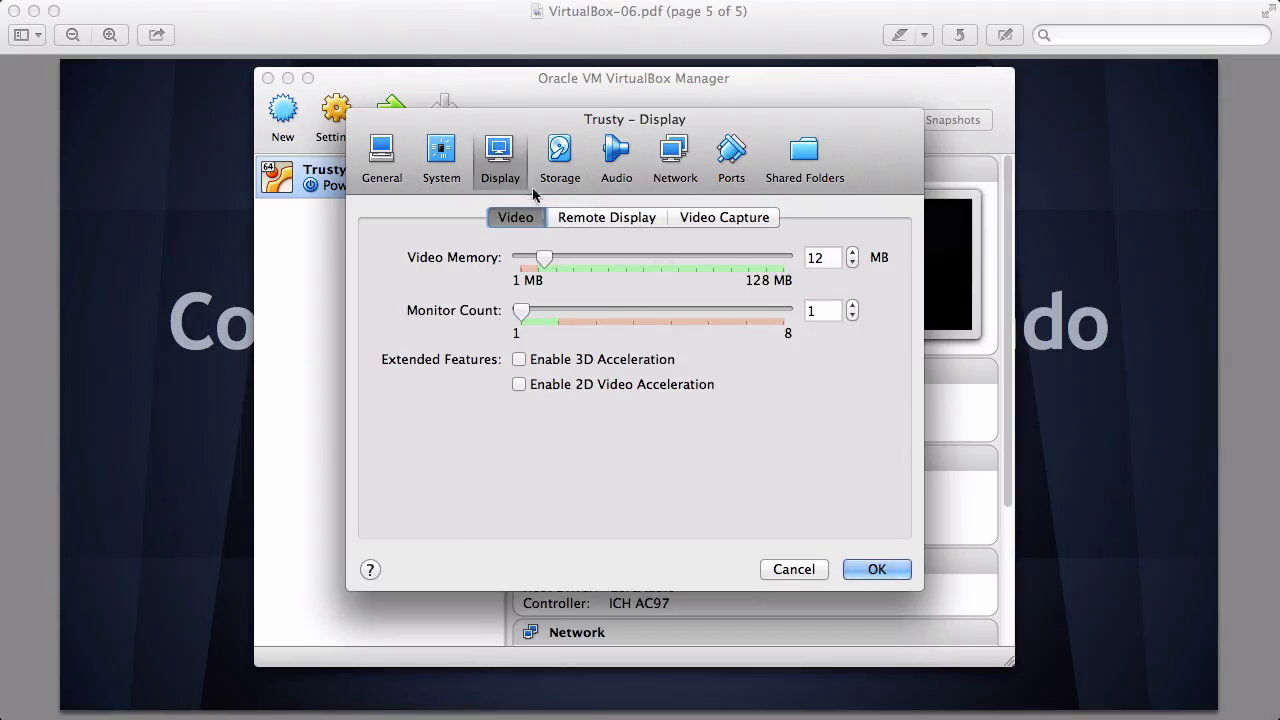
pyautogui.click(560, 155)
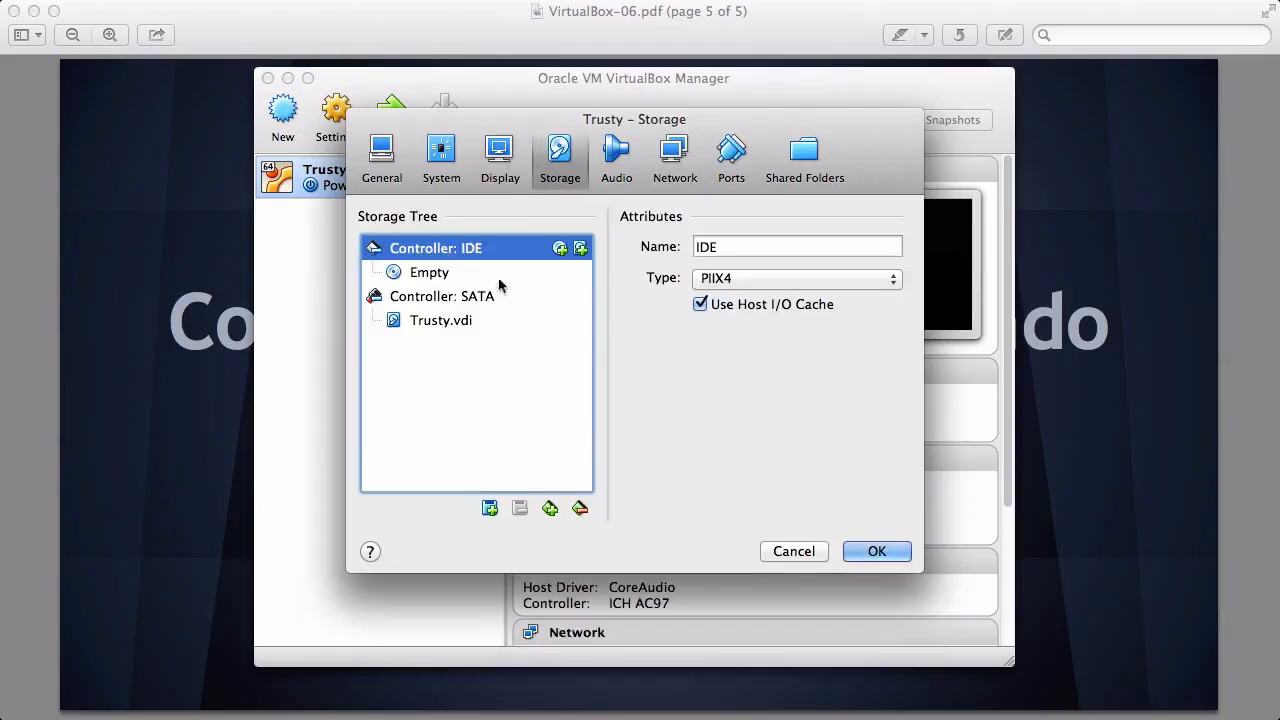
pyautogui.click(617, 152)
pyautogui.click(671, 155)
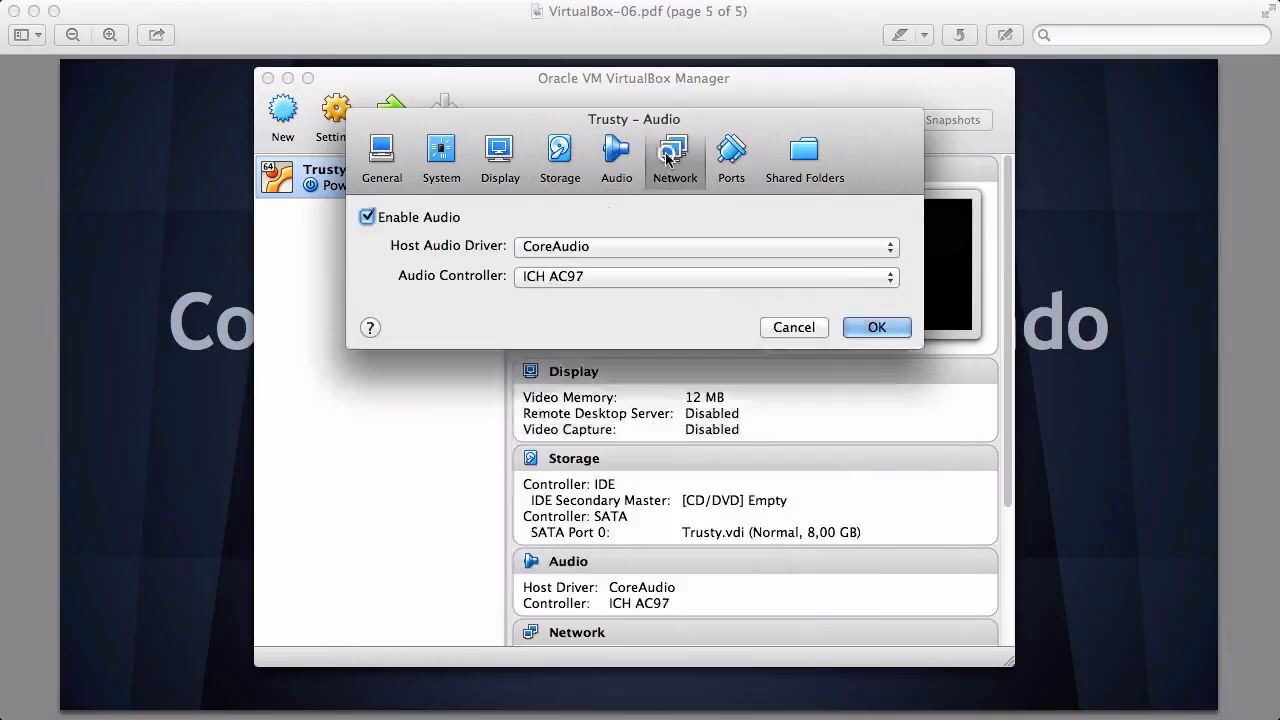
pyautogui.click(634, 284)
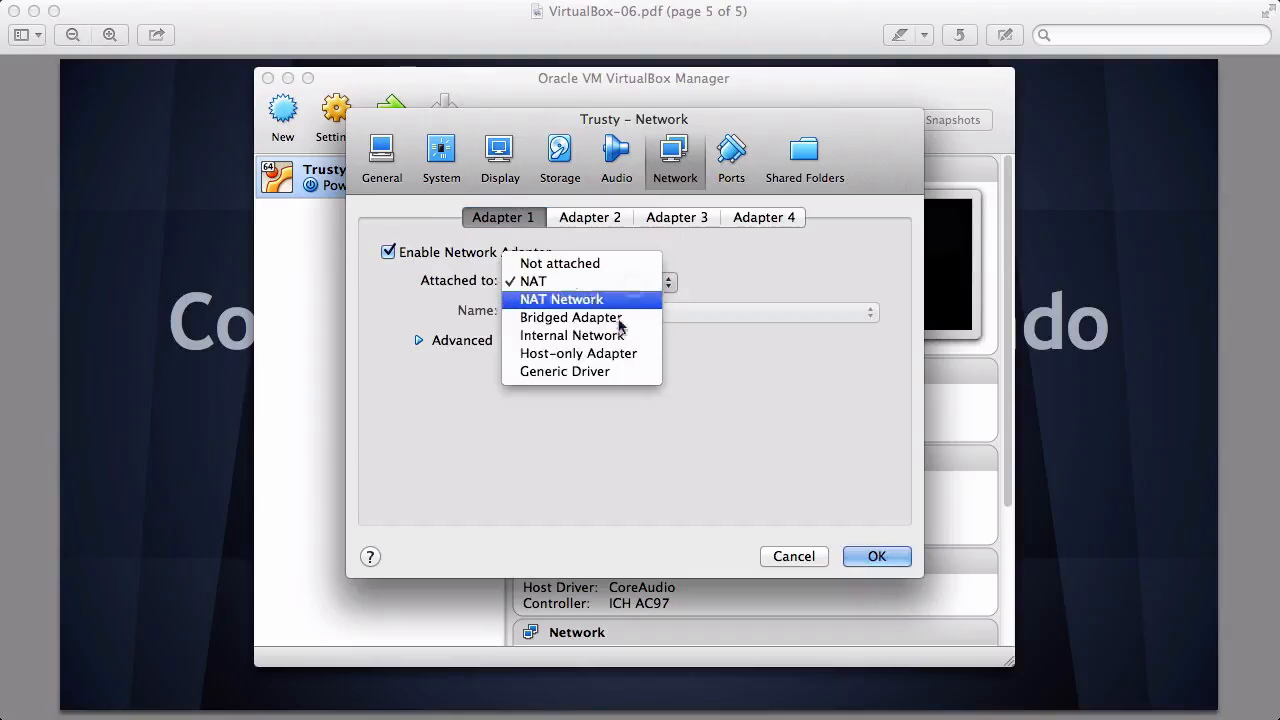
pyautogui.click(780, 287)
pyautogui.click(745, 160)
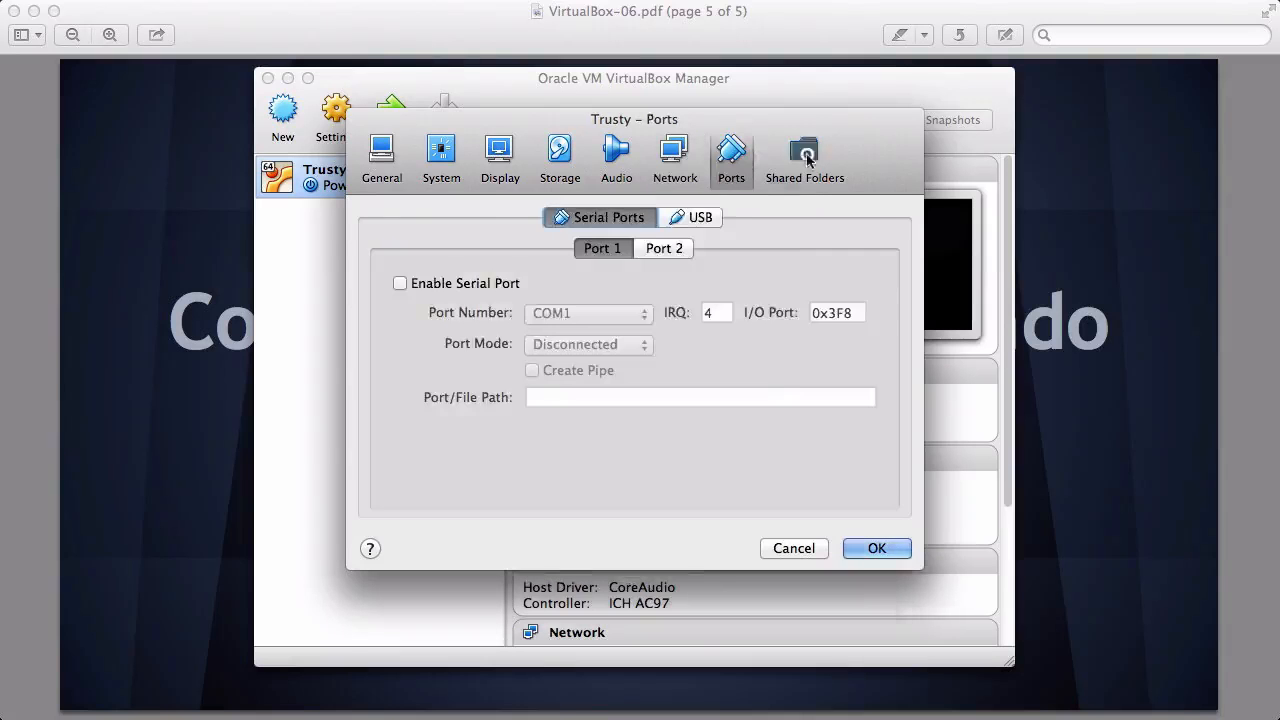
pyautogui.click(804, 155)
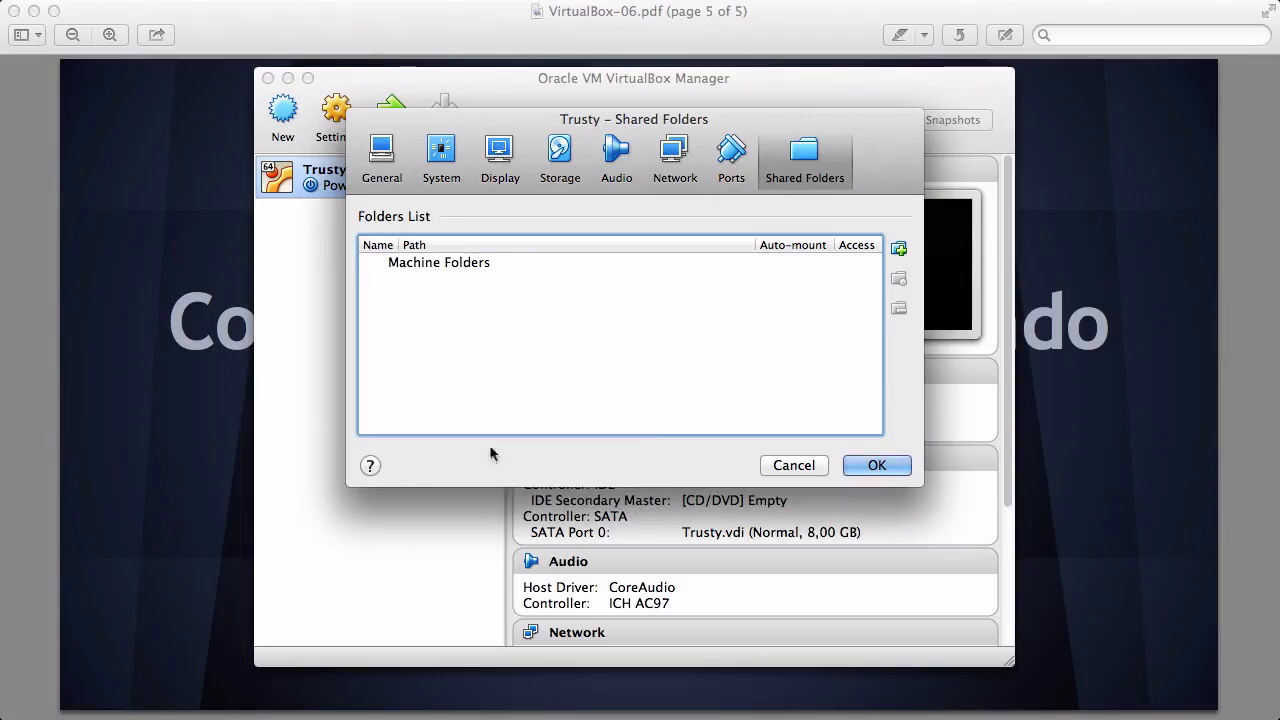
pyautogui.click(800, 466)
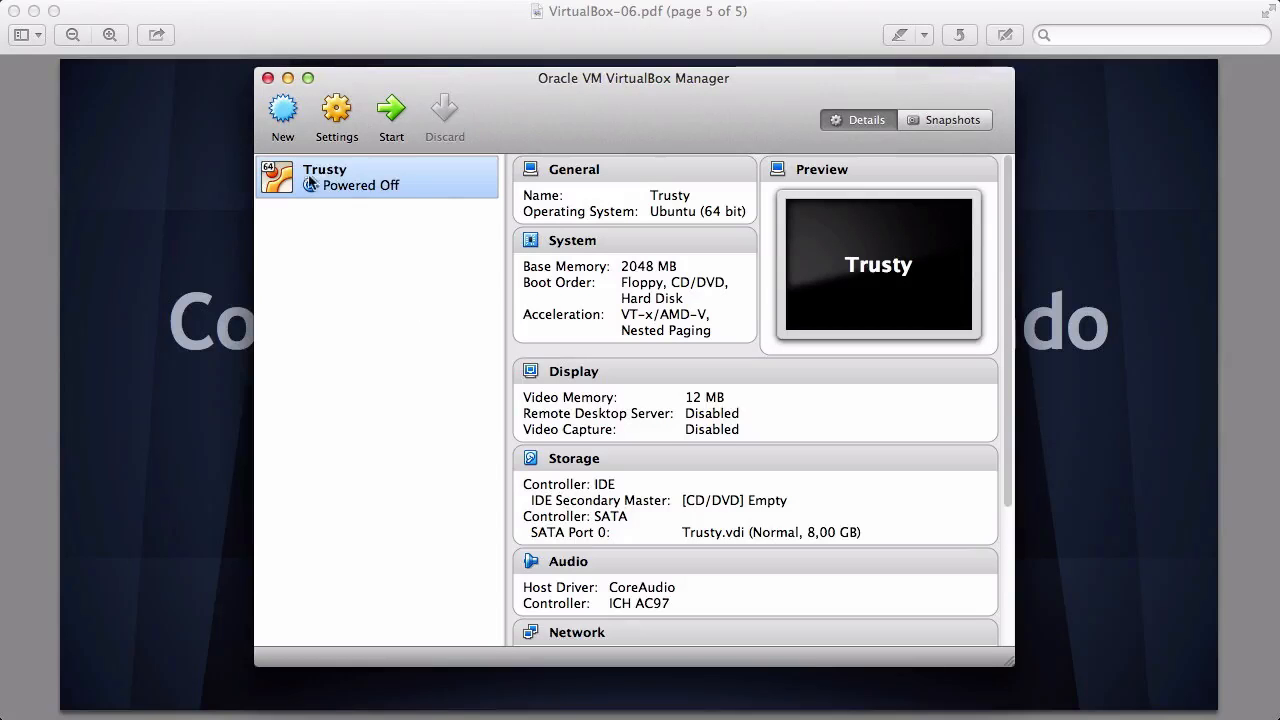
# - Start the Trusty virtual machine and check which optical drives are offered as the startup disk
pyautogui.moveTo(313, 181)
pyautogui.click(393, 115)
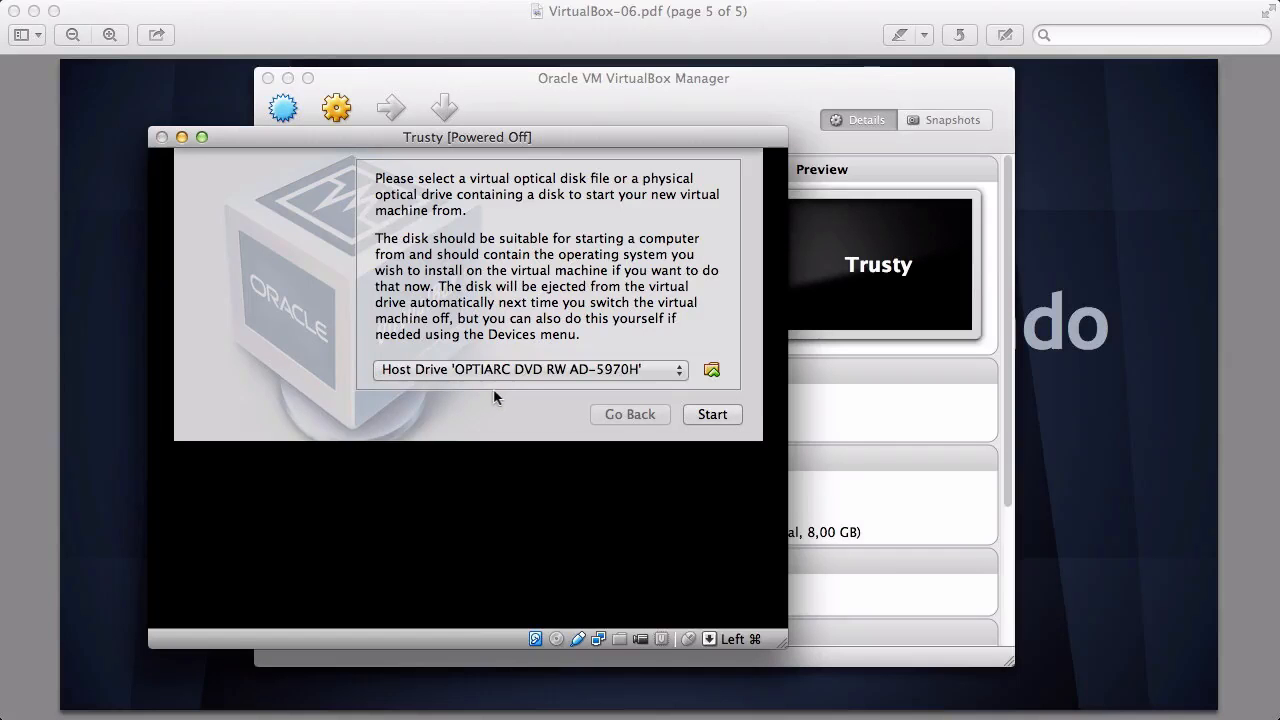
pyautogui.click(523, 372)
pyautogui.click(533, 370)
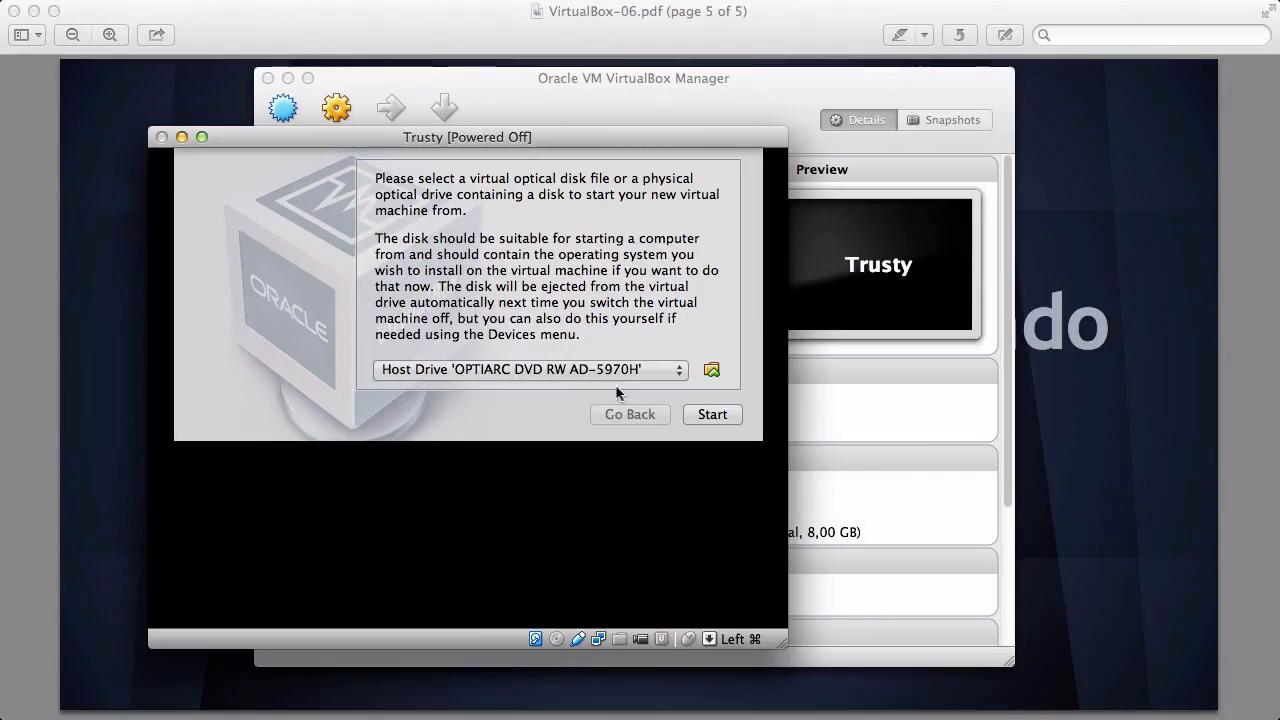
pyautogui.click(710, 371)
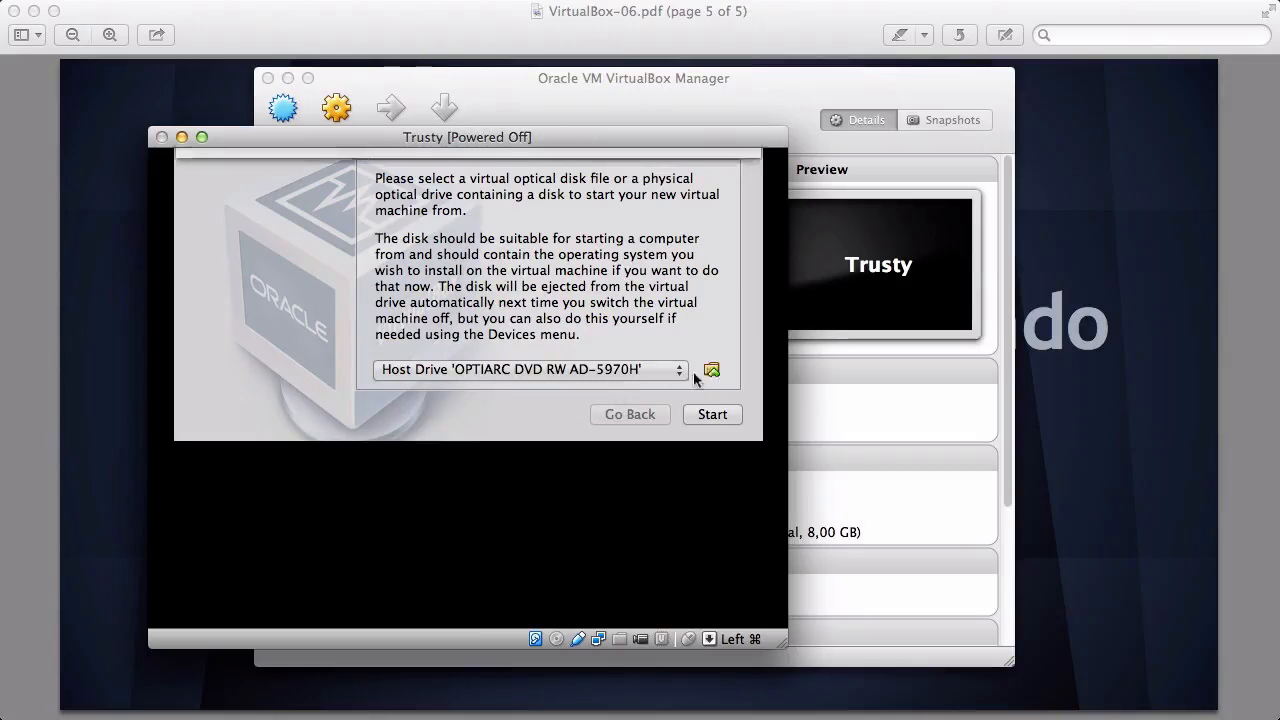
pyautogui.click(505, 491)
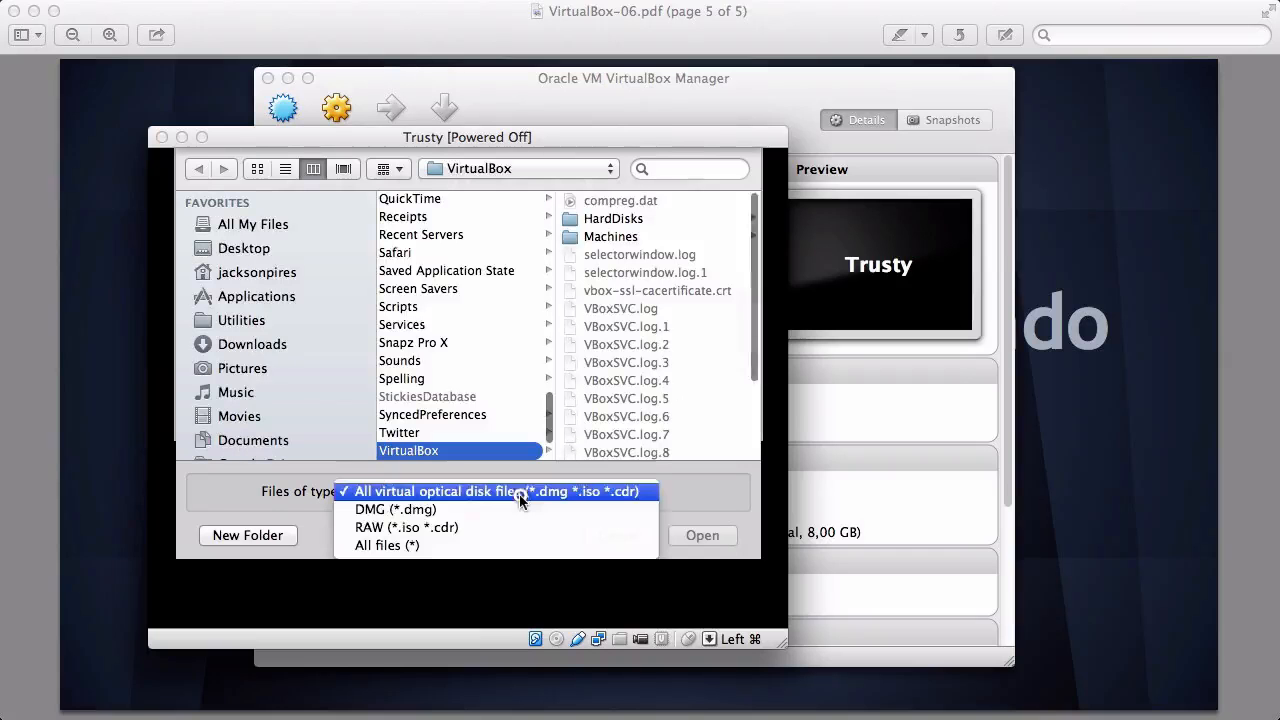
pyautogui.click(675, 474)
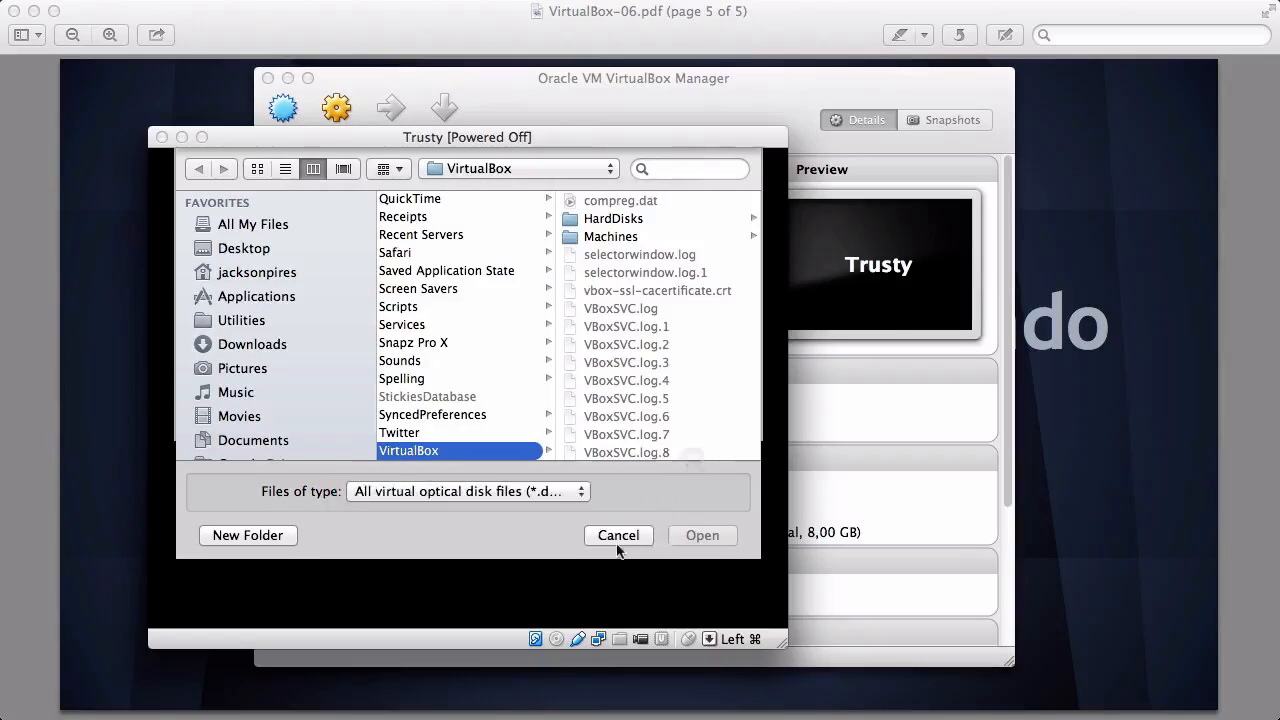
pyautogui.click(618, 535)
# - Choose ubuntu-14.04-desktop-amd64.iso from the ISOs folder in Downloads, filtered to RAW files, as the startup disk and start the machine
pyautogui.click(710, 371)
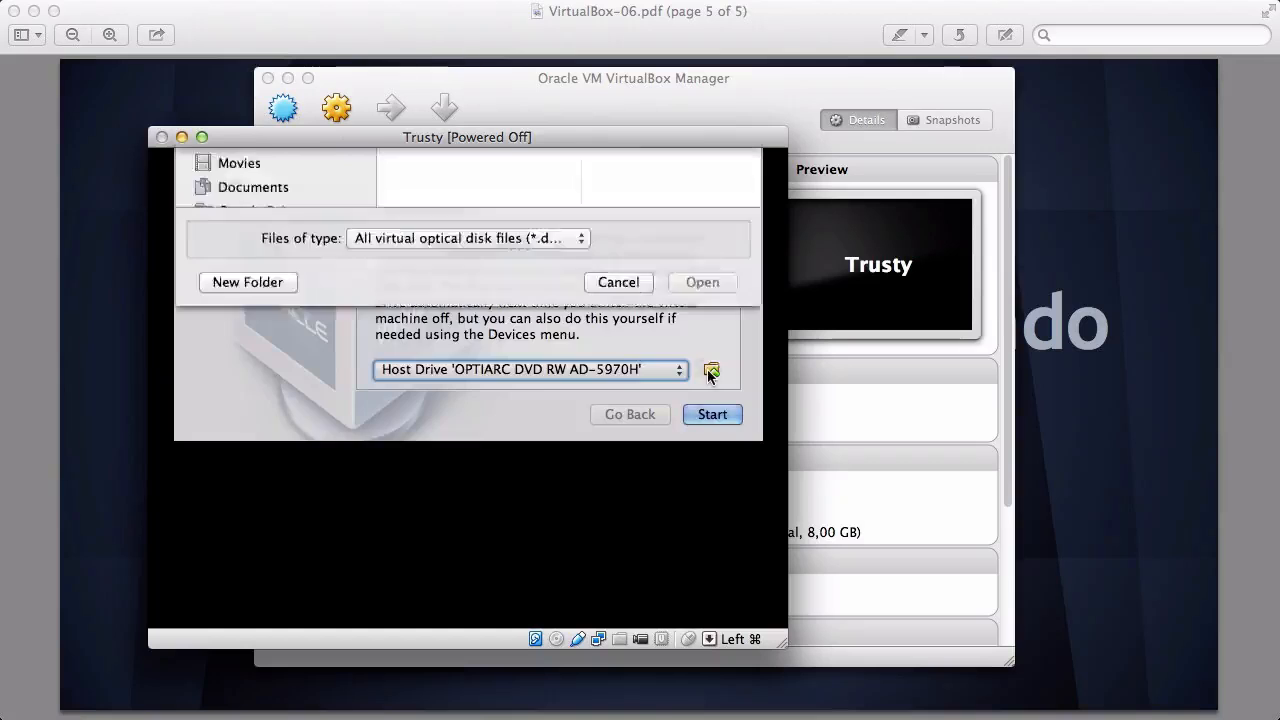
pyautogui.click(465, 495)
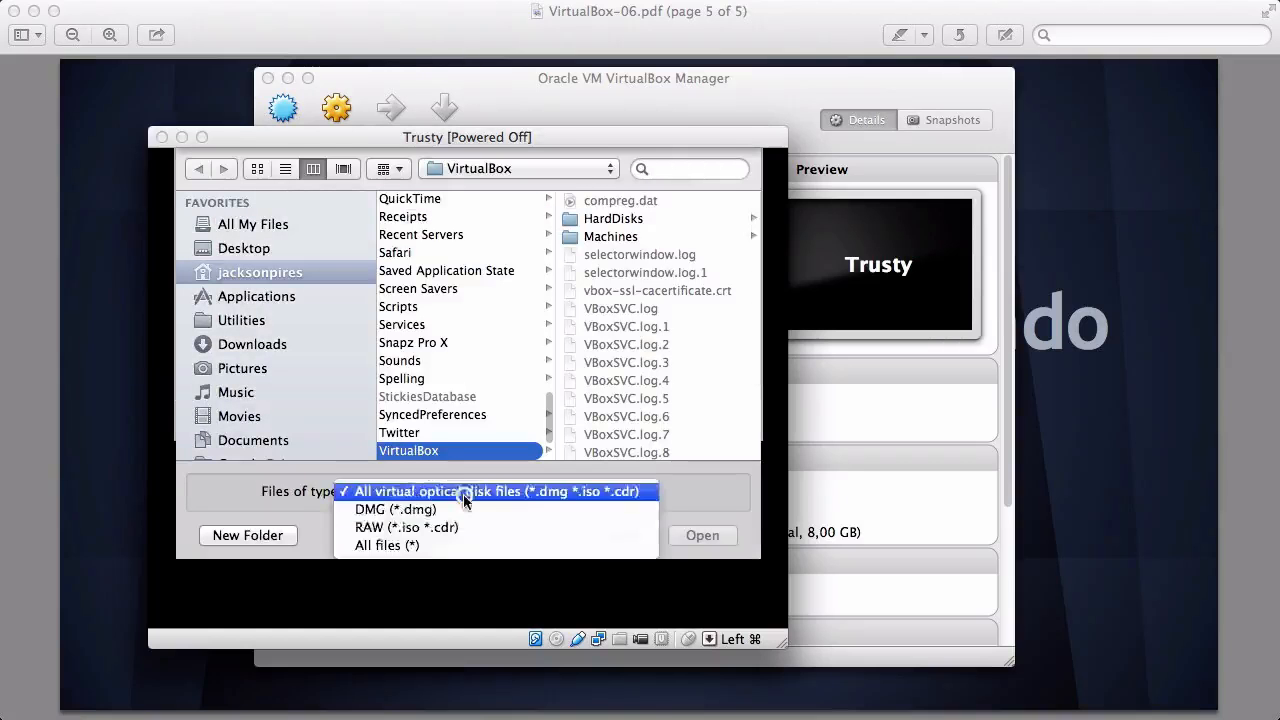
pyautogui.click(426, 531)
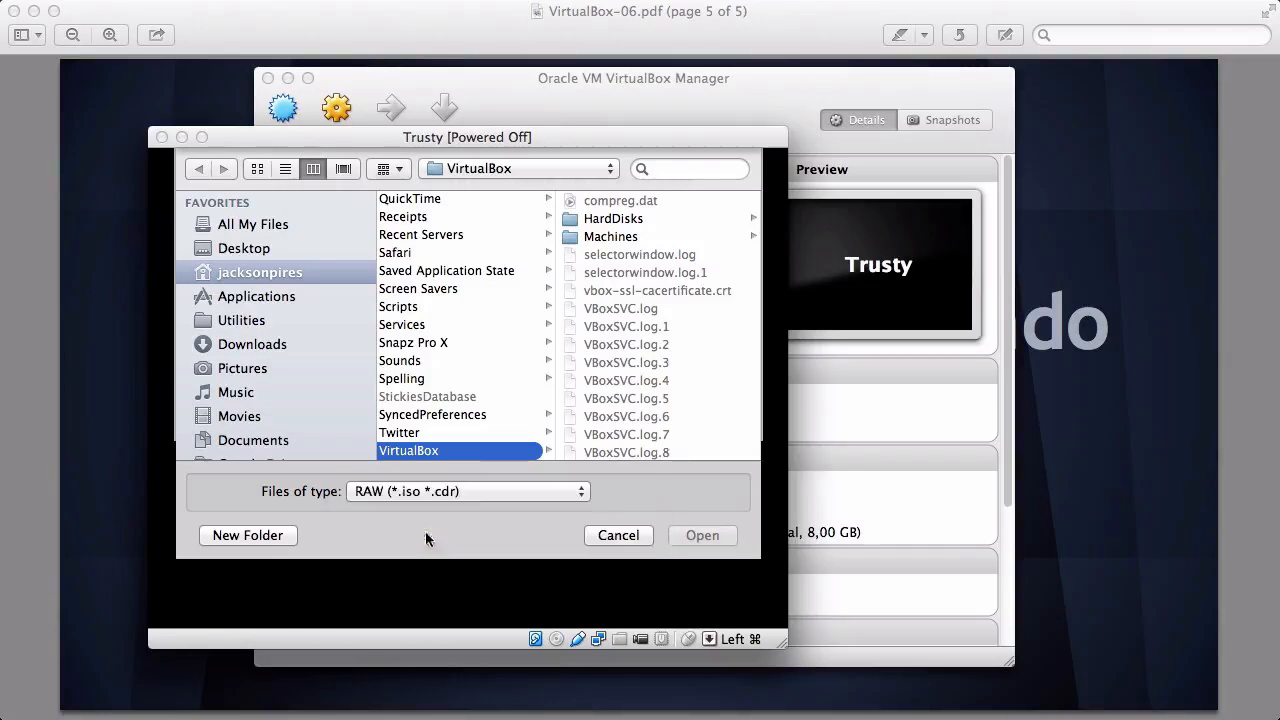
pyautogui.scroll(-5, 313, 349)
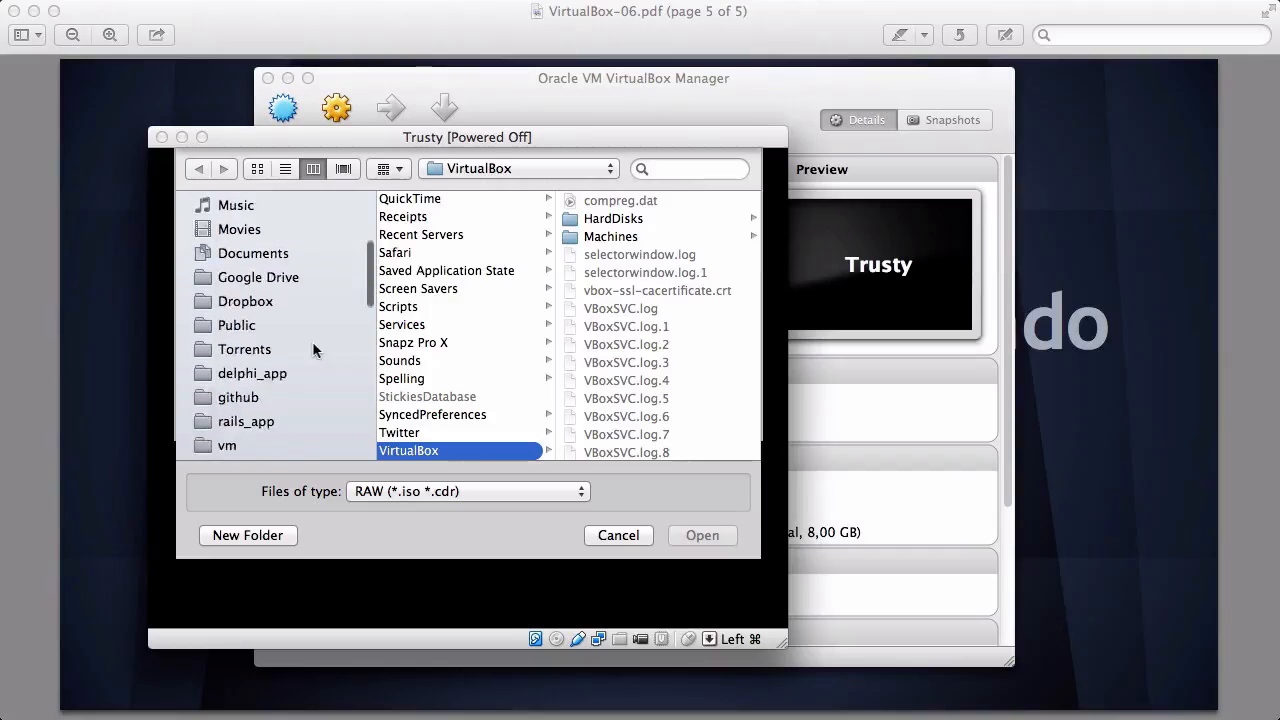
pyautogui.scroll(5, 285, 310)
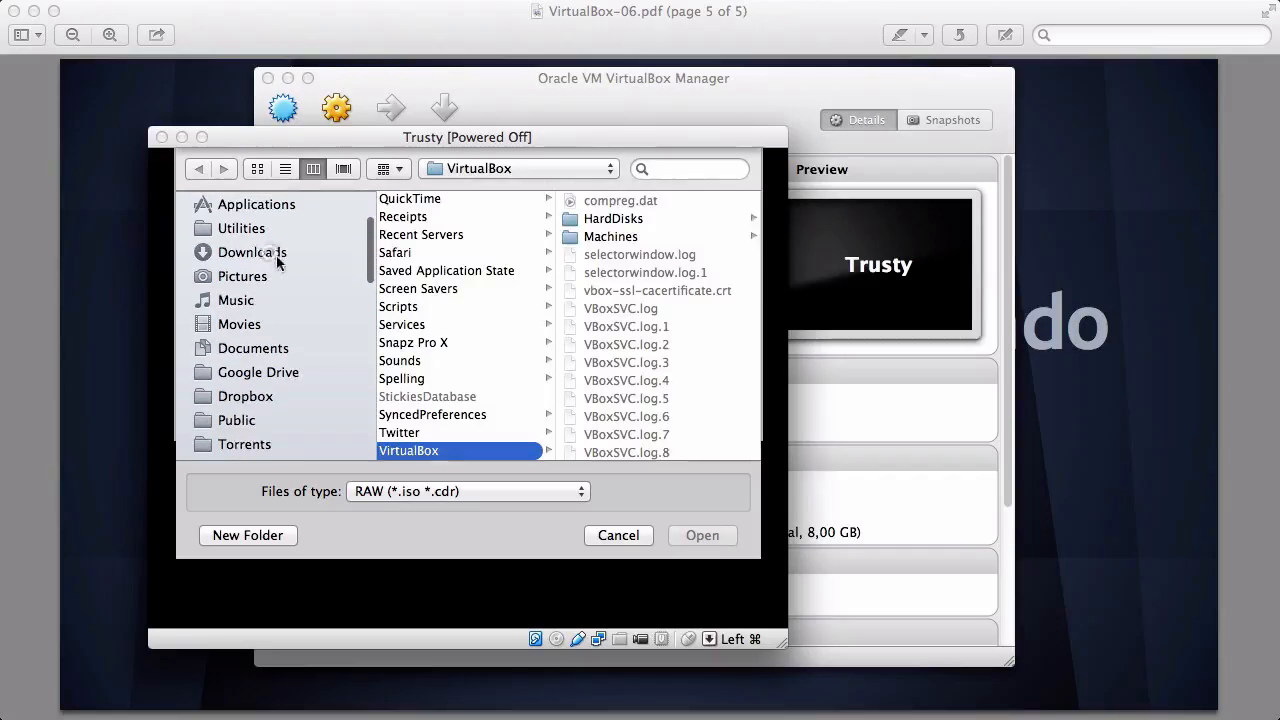
pyautogui.click(272, 252)
pyautogui.click(392, 344)
pyautogui.click(607, 221)
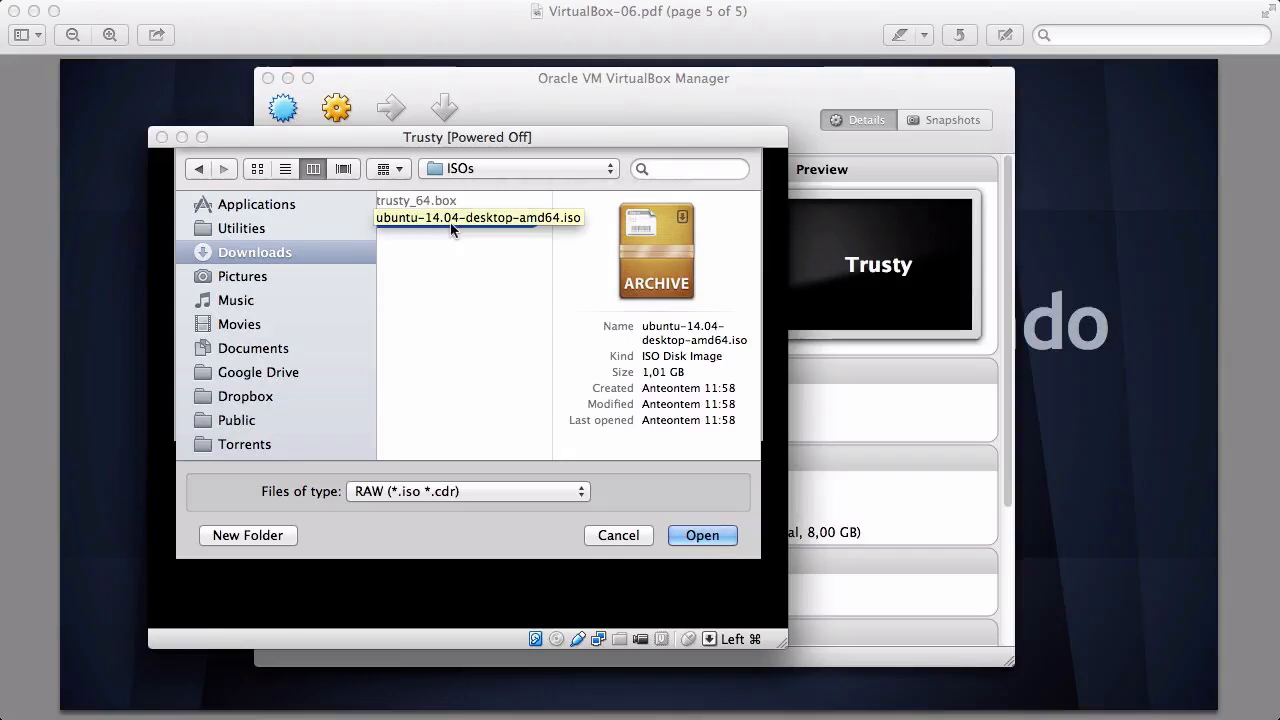
pyautogui.click(697, 536)
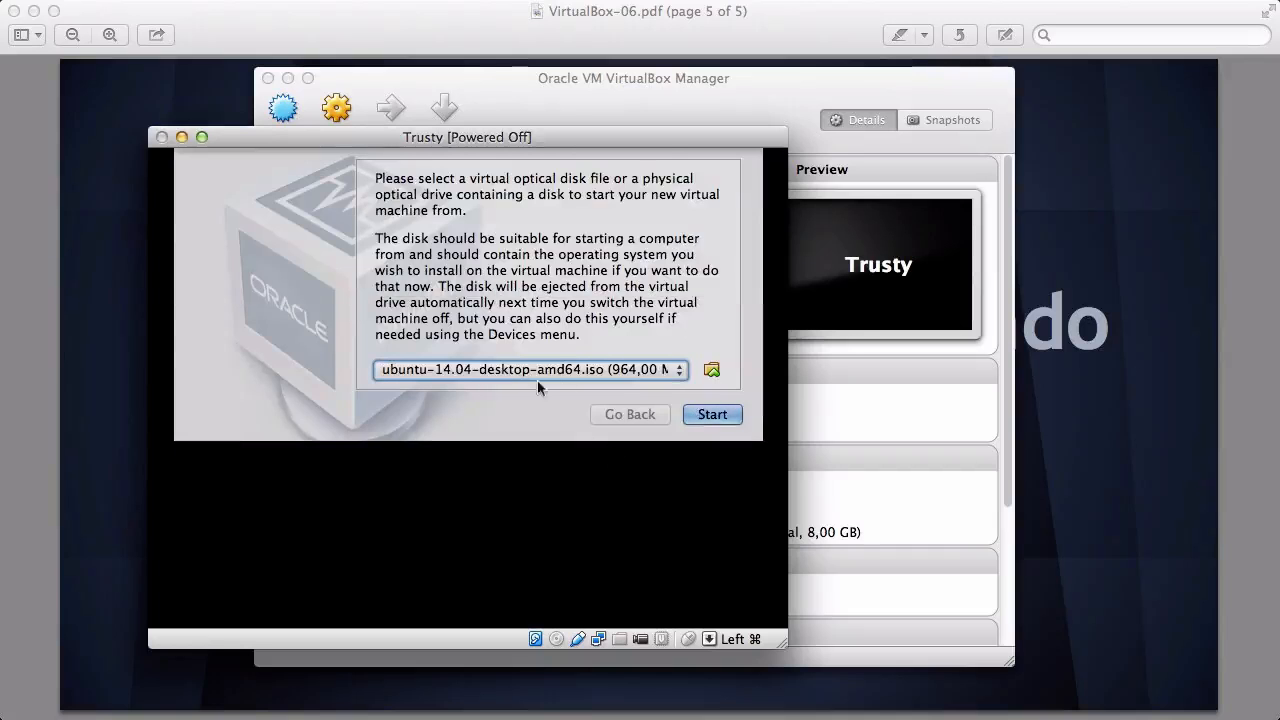
pyautogui.click(712, 414)
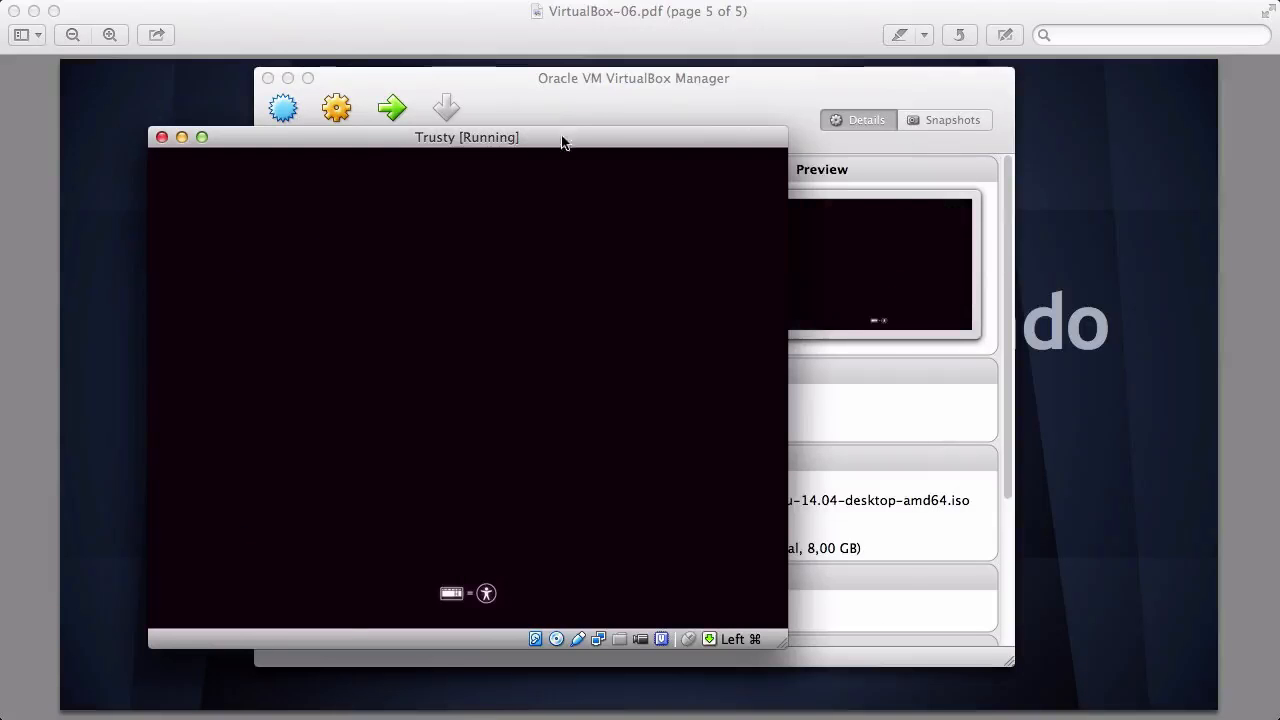
# - Reposition the Trusty machine window and allow VirtualBoxVM to connect to start.ubuntu.com and changelogs.ubuntu.com on port 80 until quit
pyautogui.moveTo(563, 137); pyautogui.dragTo(732, 117)
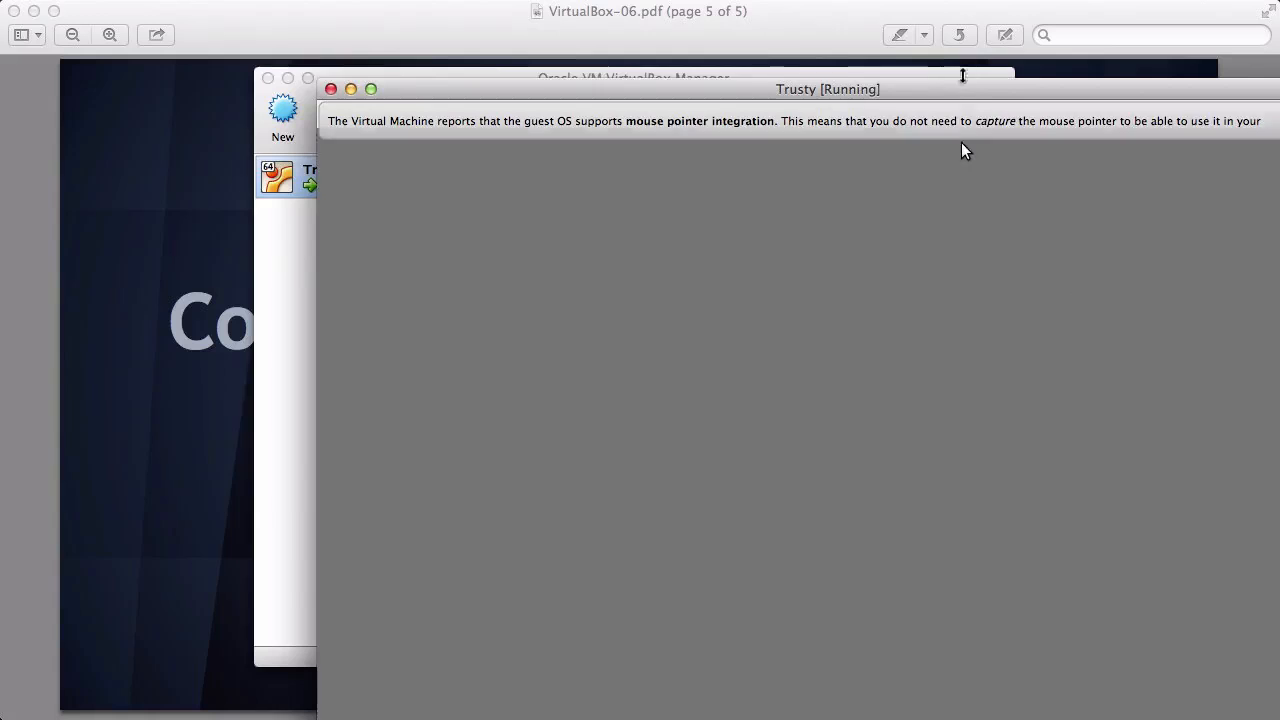
pyautogui.moveTo(956, 90); pyautogui.dragTo(790, 25)
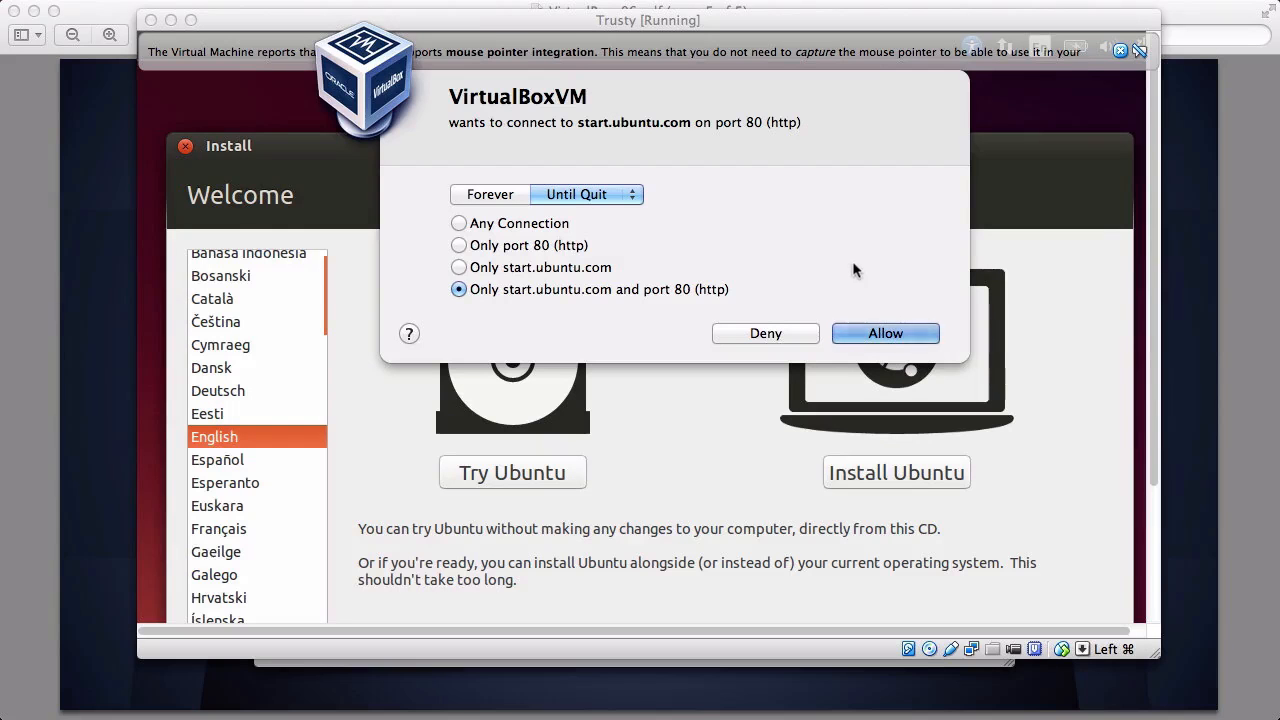
pyautogui.click(860, 334)
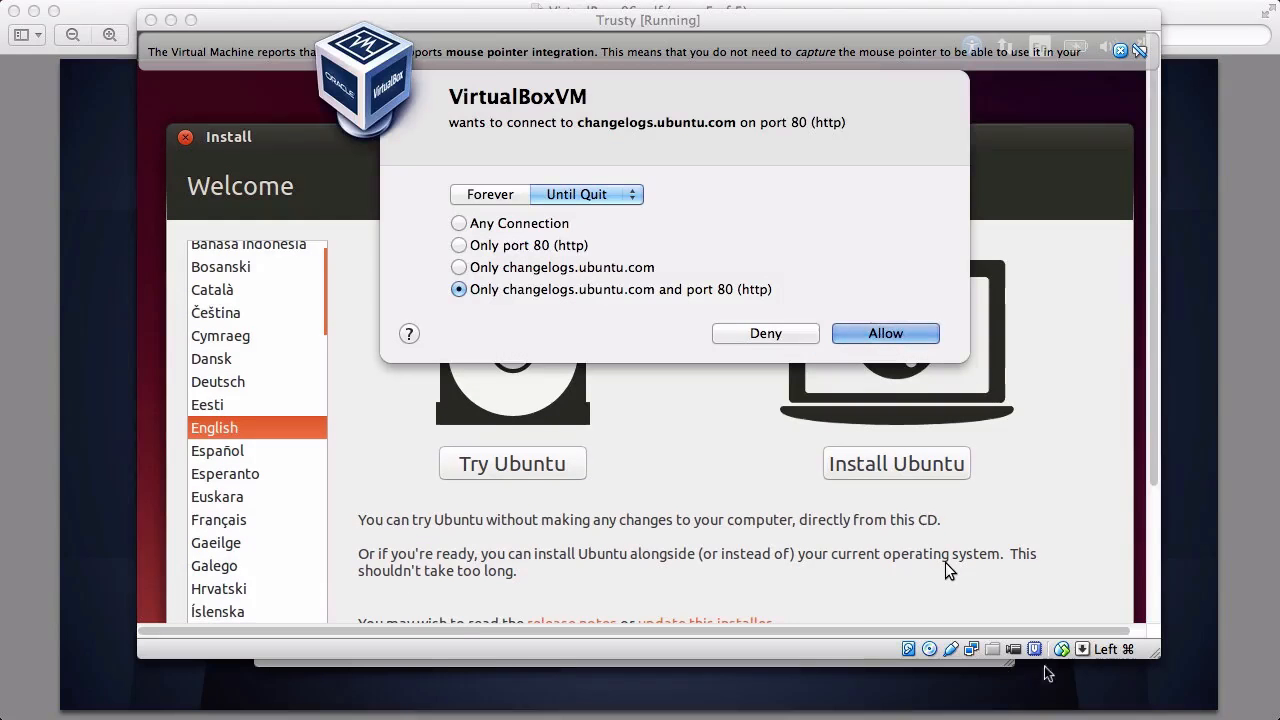
pyautogui.click(906, 335)
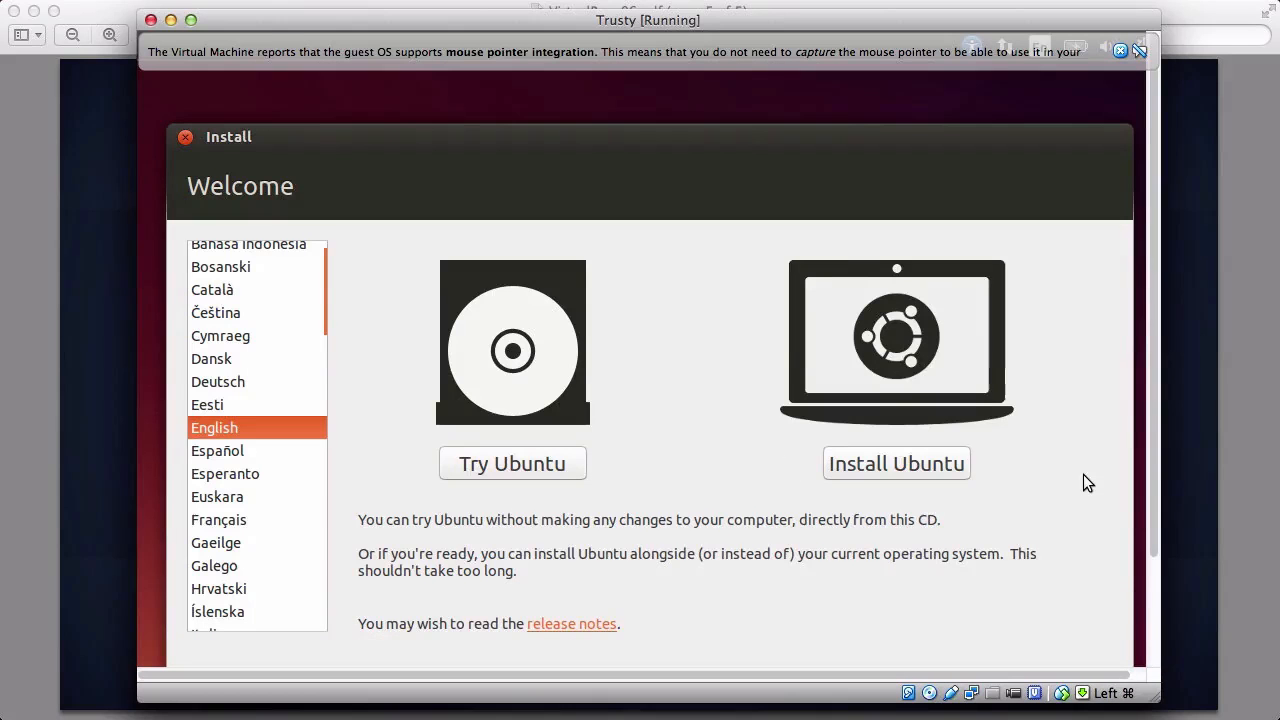
# - Select Português do Brasil as the Ubuntu installer language and begin the installation
pyautogui.moveTo(1152, 479); pyautogui.dragTo(1160, 531)
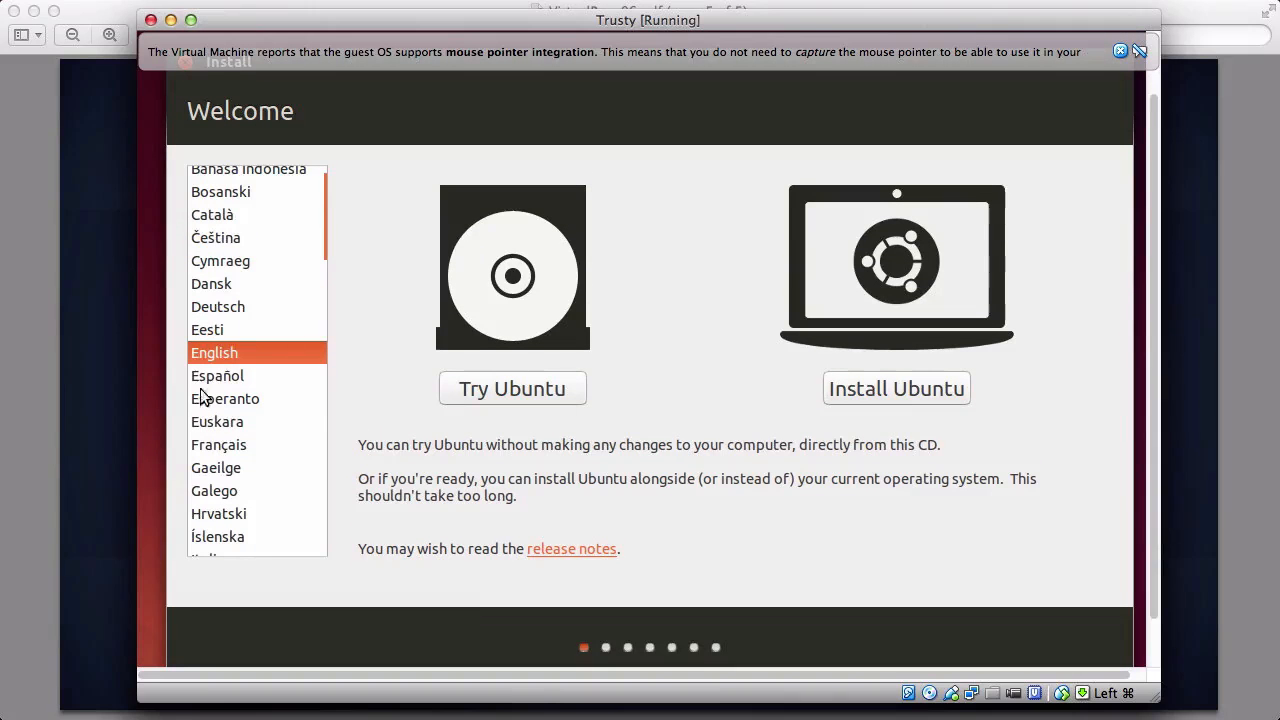
pyautogui.scroll(-1, 214, 404)
pyautogui.scroll(-2, 251, 357)
pyautogui.scroll(-3, 269, 334)
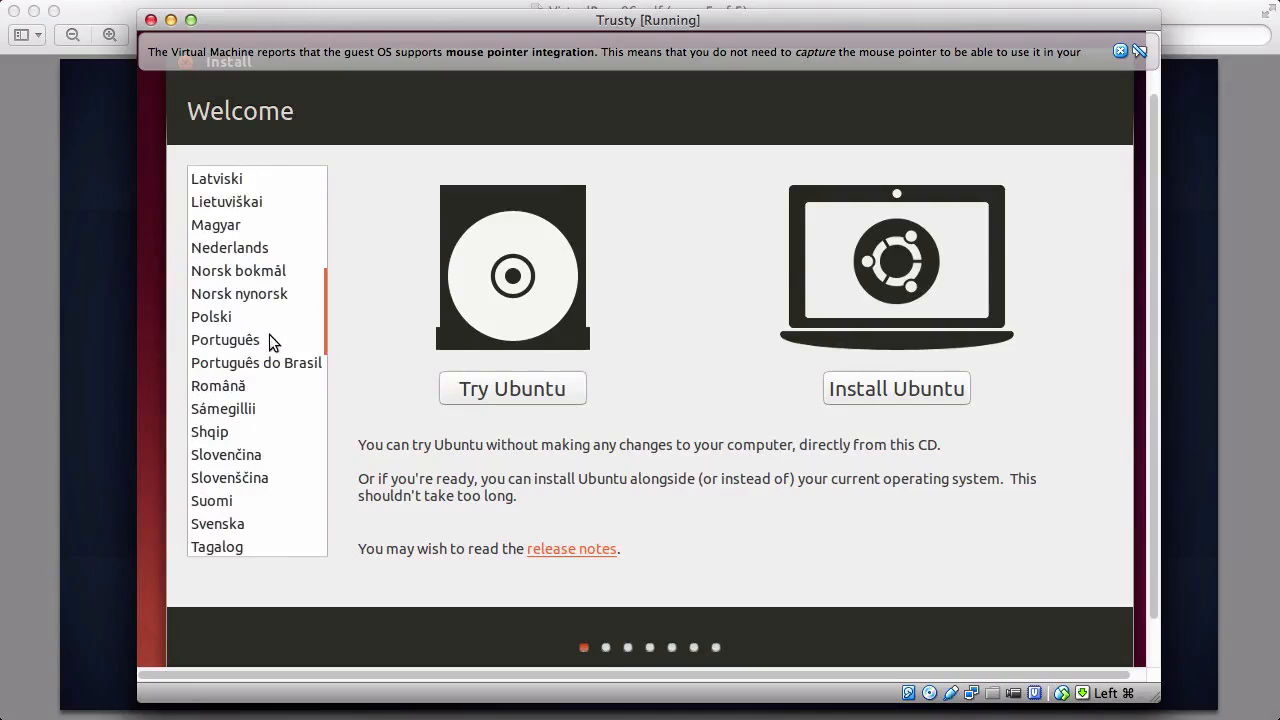
pyautogui.click(230, 357)
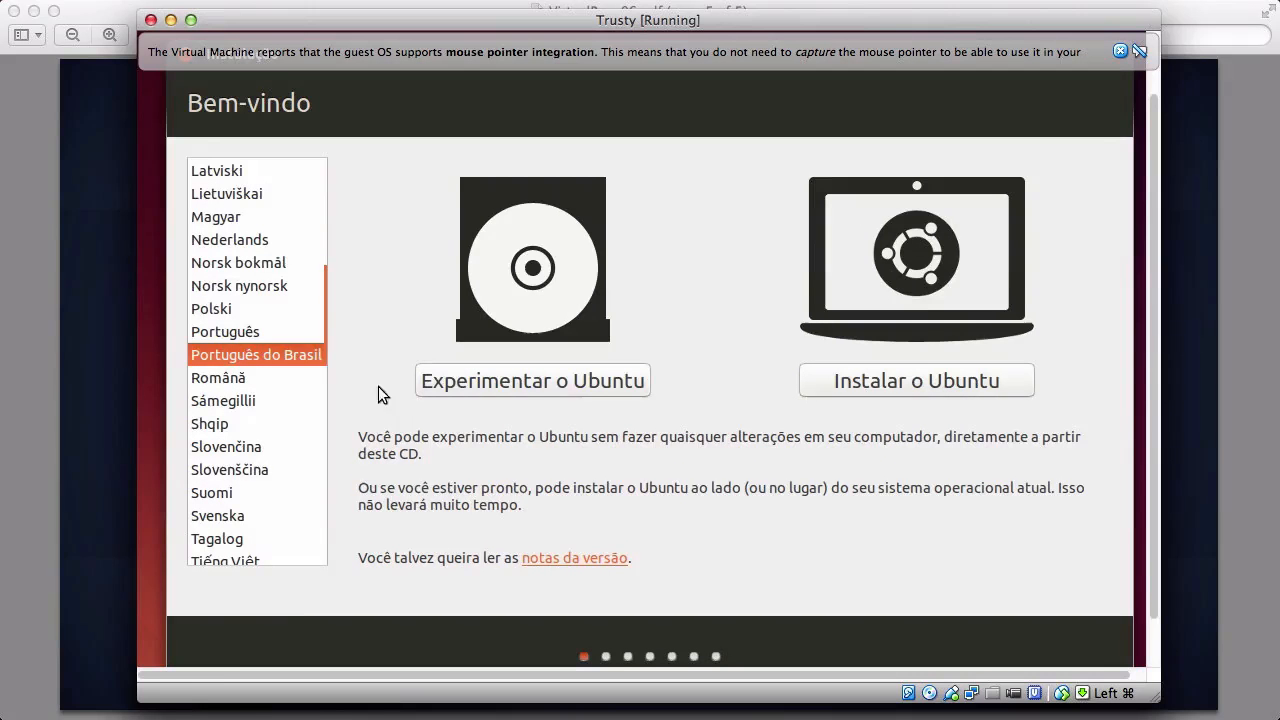
pyautogui.click(928, 382)
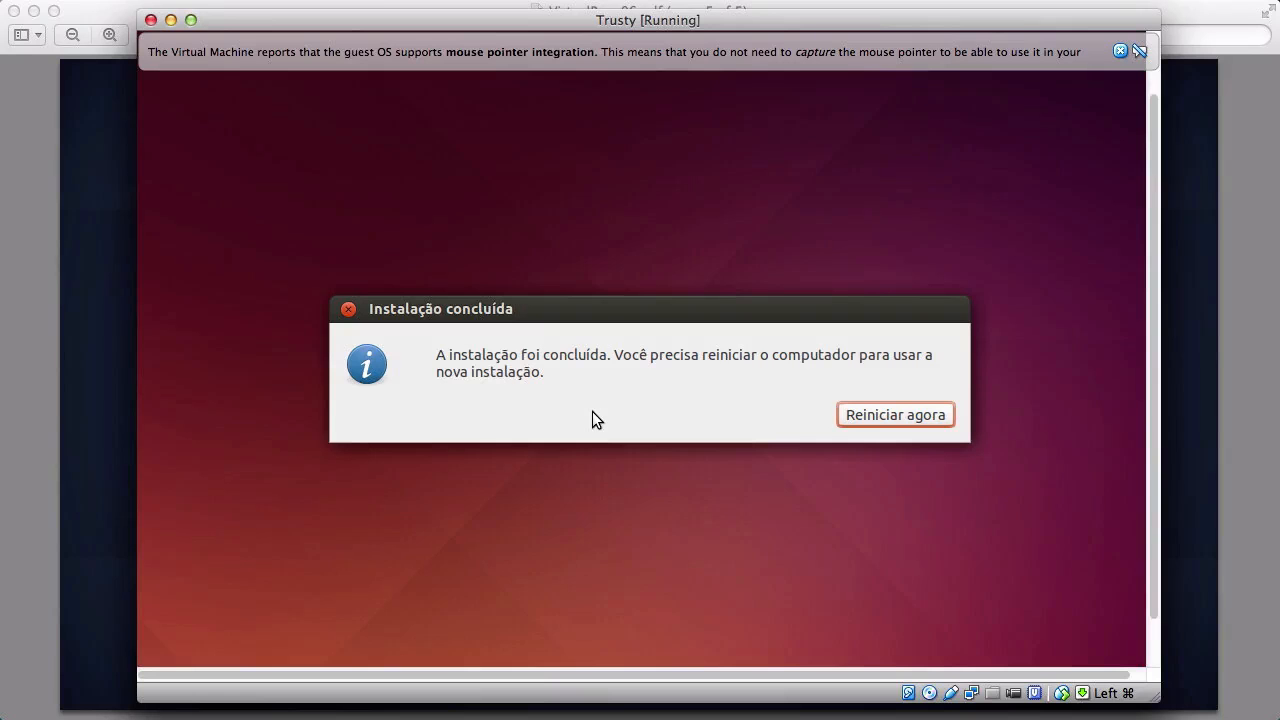
# - Restart the machine to finish the installation, moving its window and the manager apart and dismissing the mouse pointer integration message
pyautogui.click(903, 416)
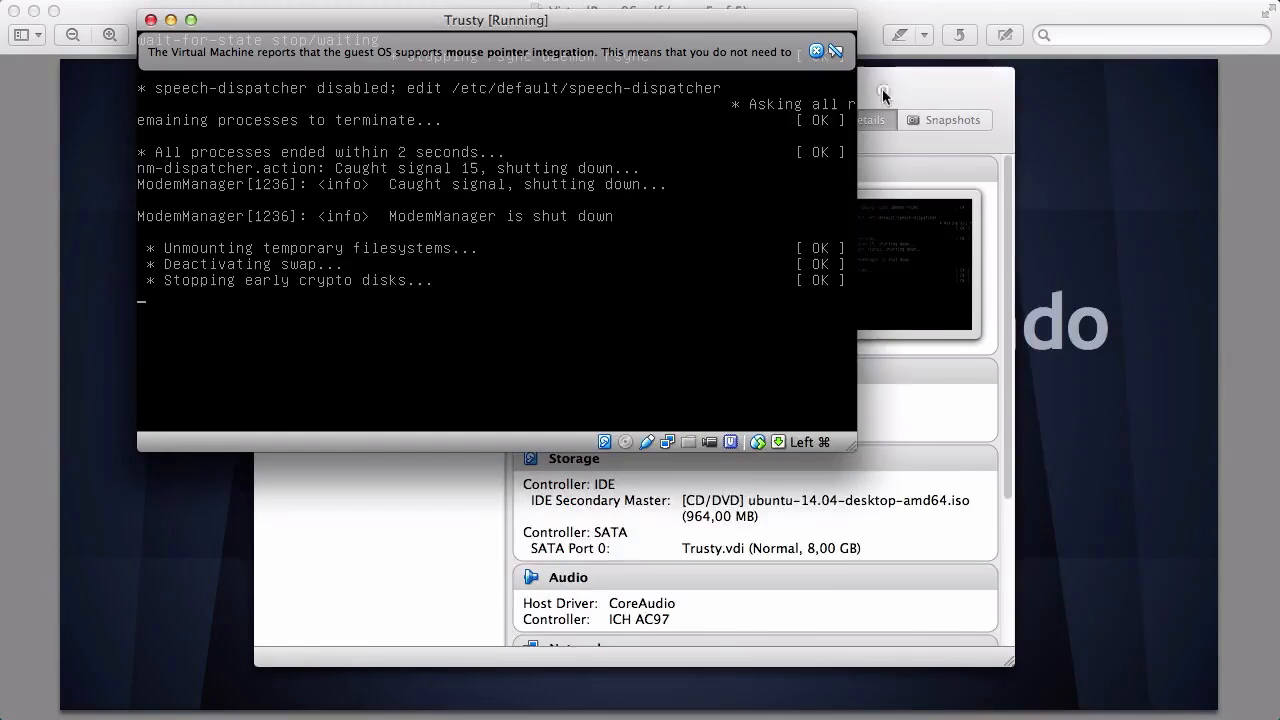
pyautogui.moveTo(878, 95); pyautogui.dragTo(1098, 122)
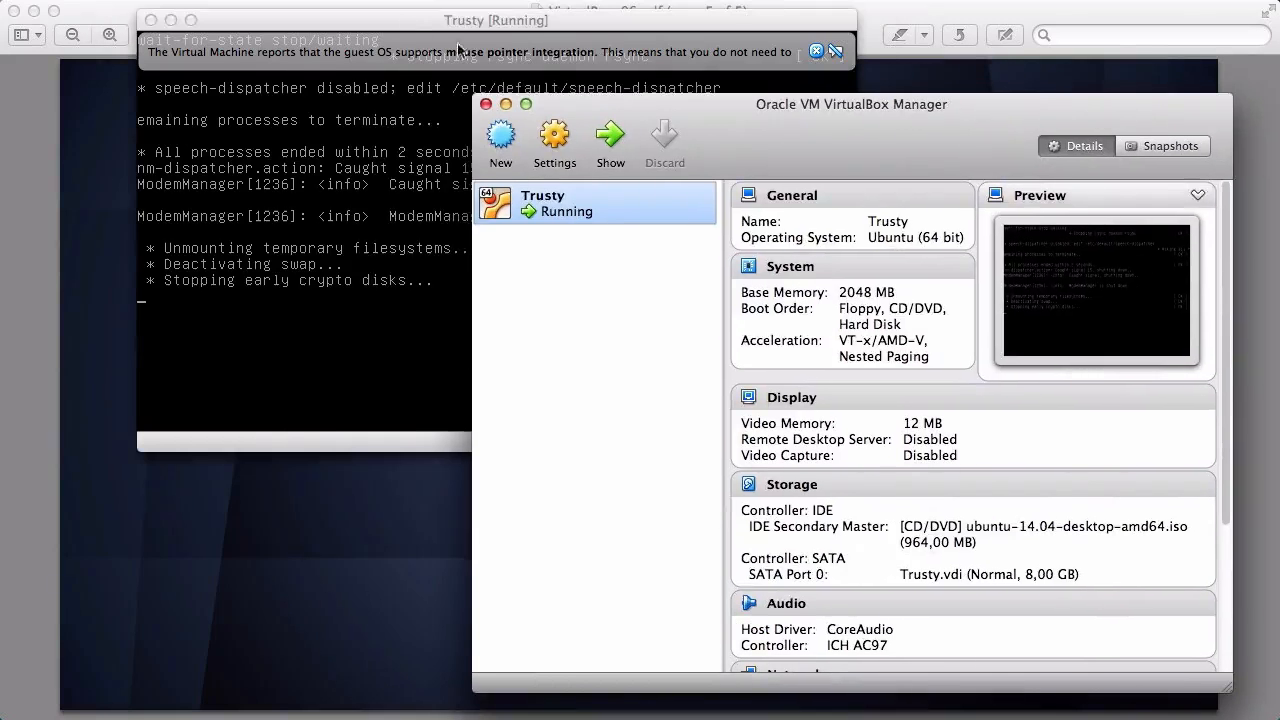
pyautogui.click(441, 18)
pyautogui.moveTo(441, 18); pyautogui.dragTo(375, 30)
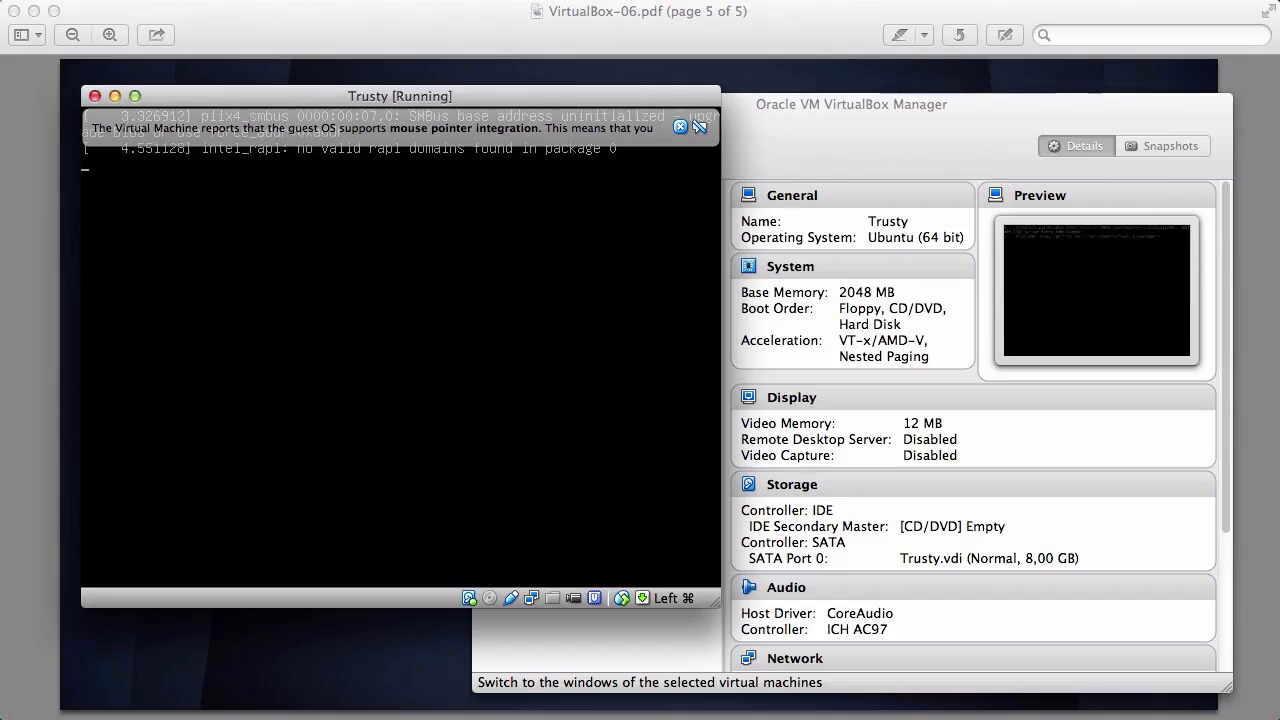
pyautogui.click(680, 127)
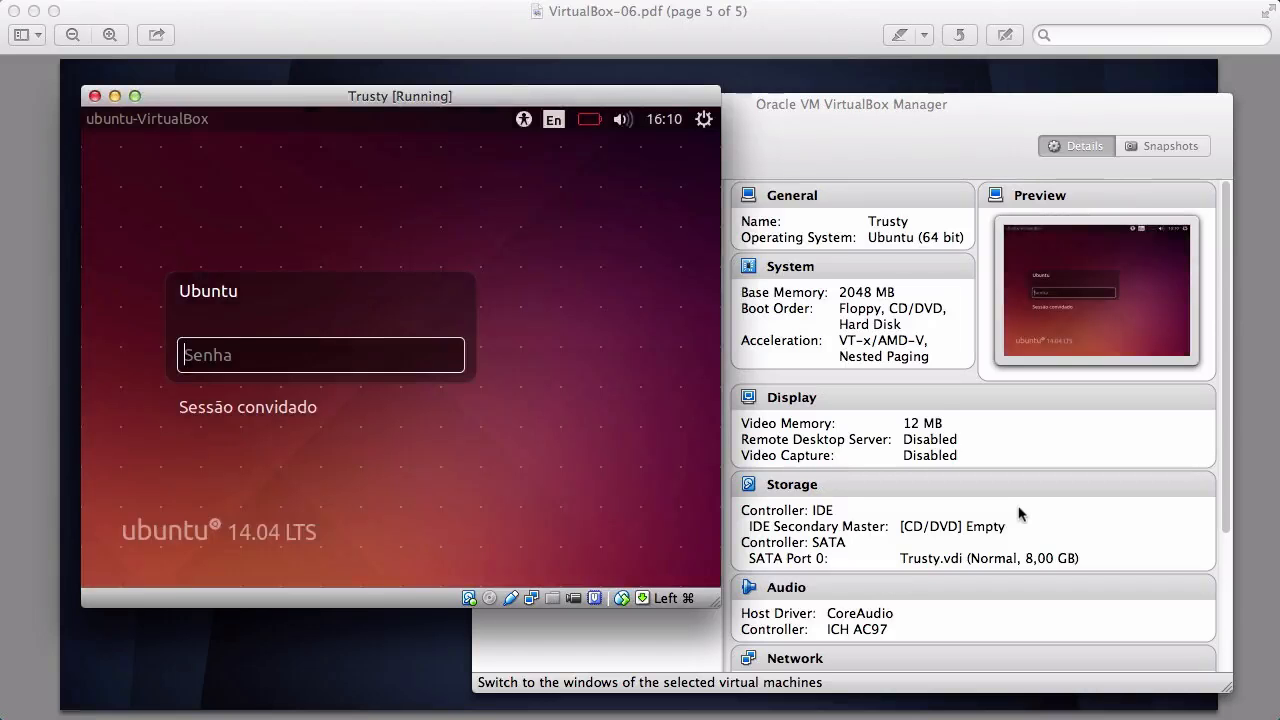
# - Log in to the Ubuntu account with its password and enlarge the Trusty machine window
pyautogui.write('*******')
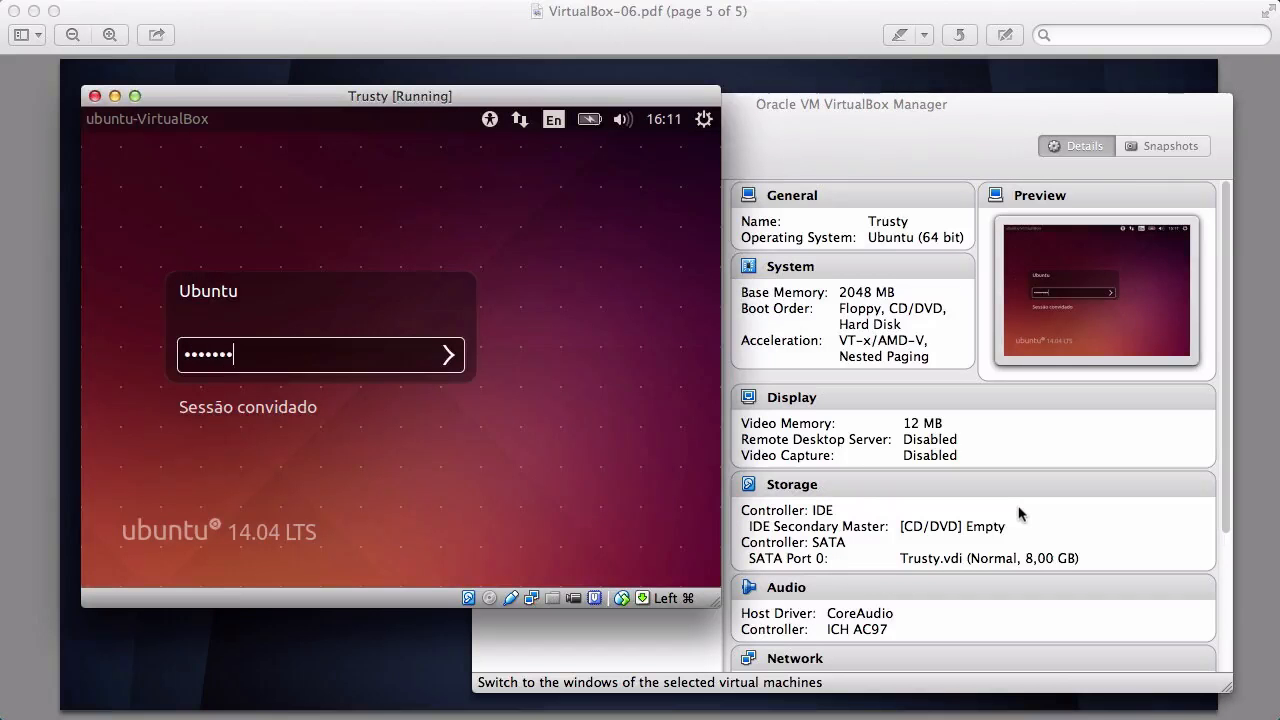
pyautogui.press('Return')
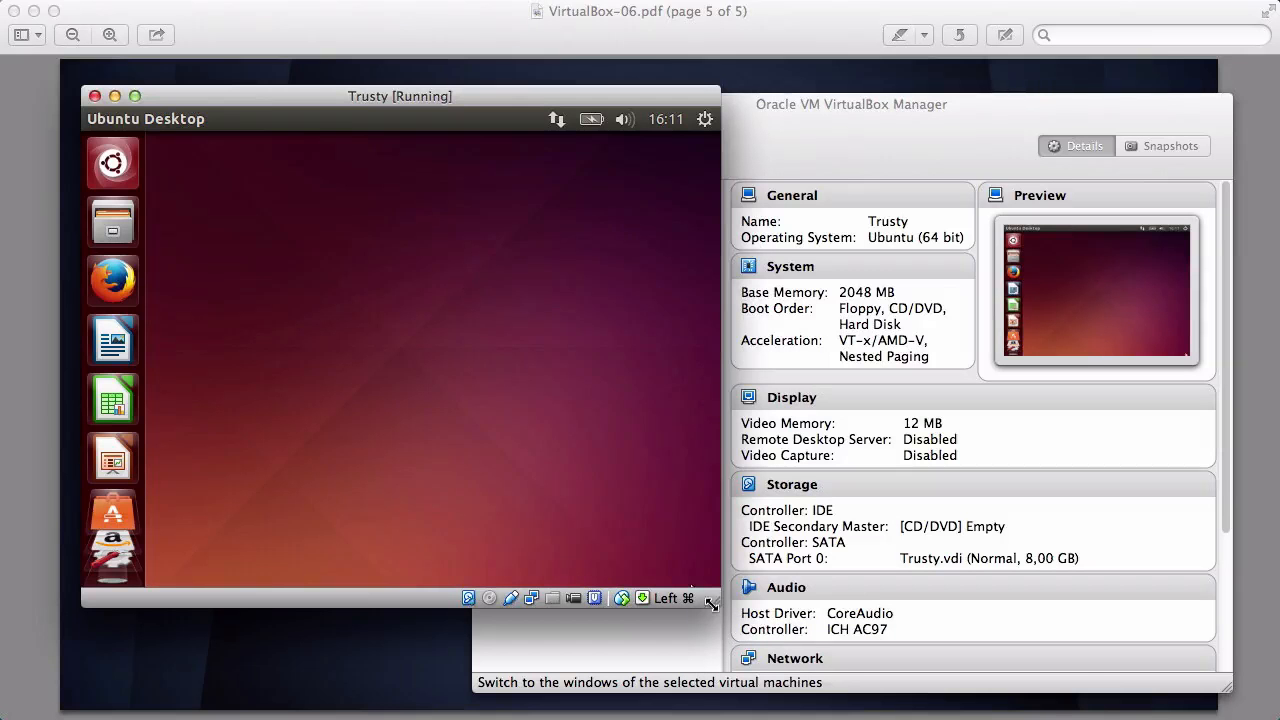
pyautogui.moveTo(719, 603); pyautogui.dragTo(988, 692)
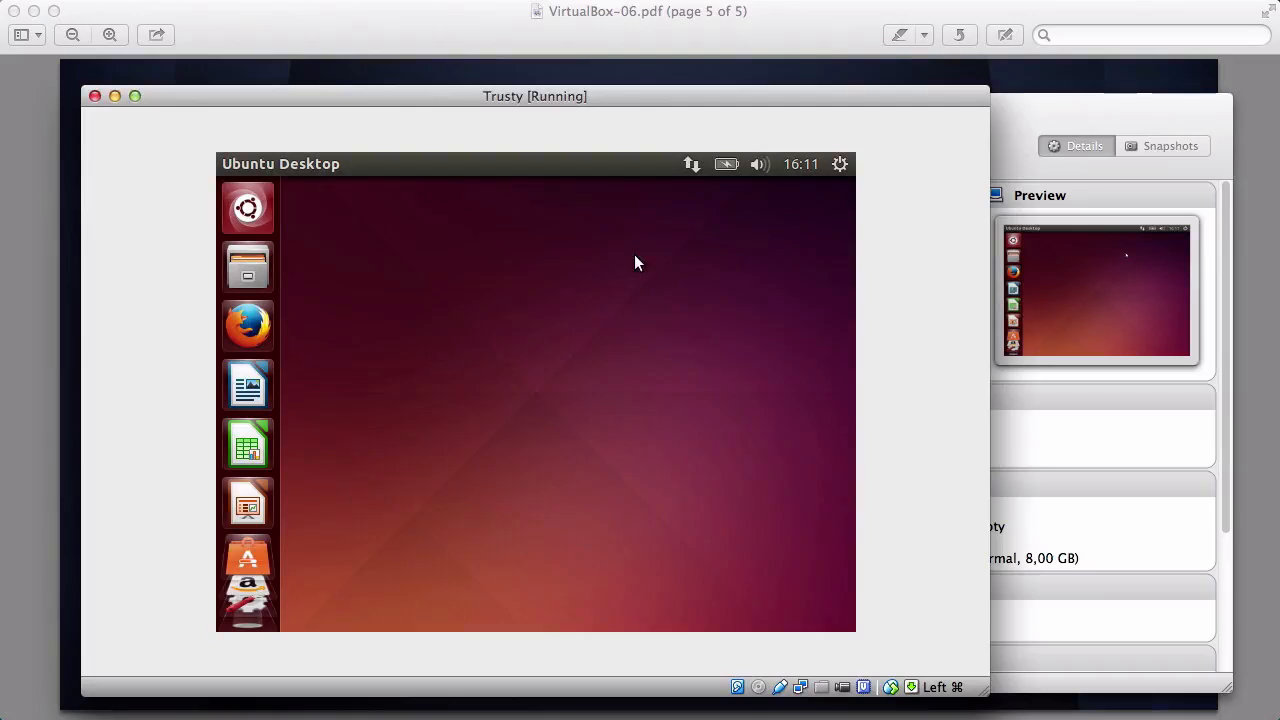
# - Shut down Ubuntu from within the guest and recentre the VirtualBox Manager window over the slide
pyautogui.click(844, 165)
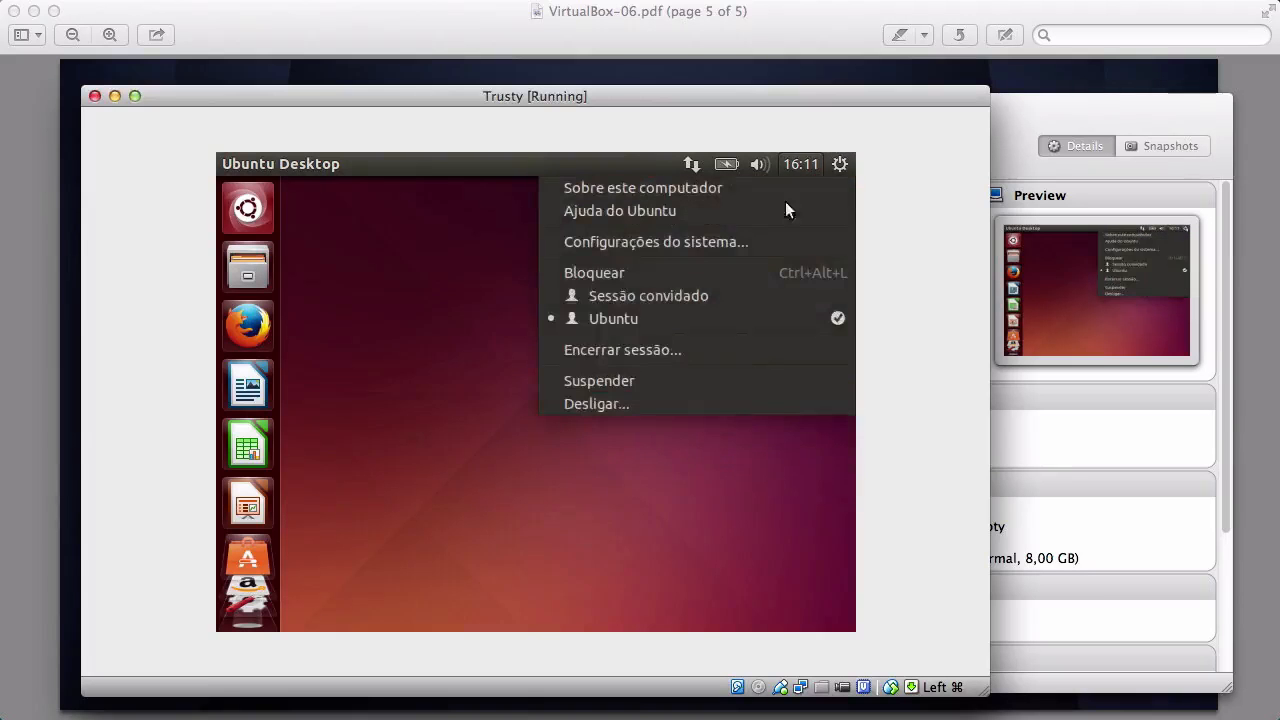
pyautogui.moveTo(841, 165)
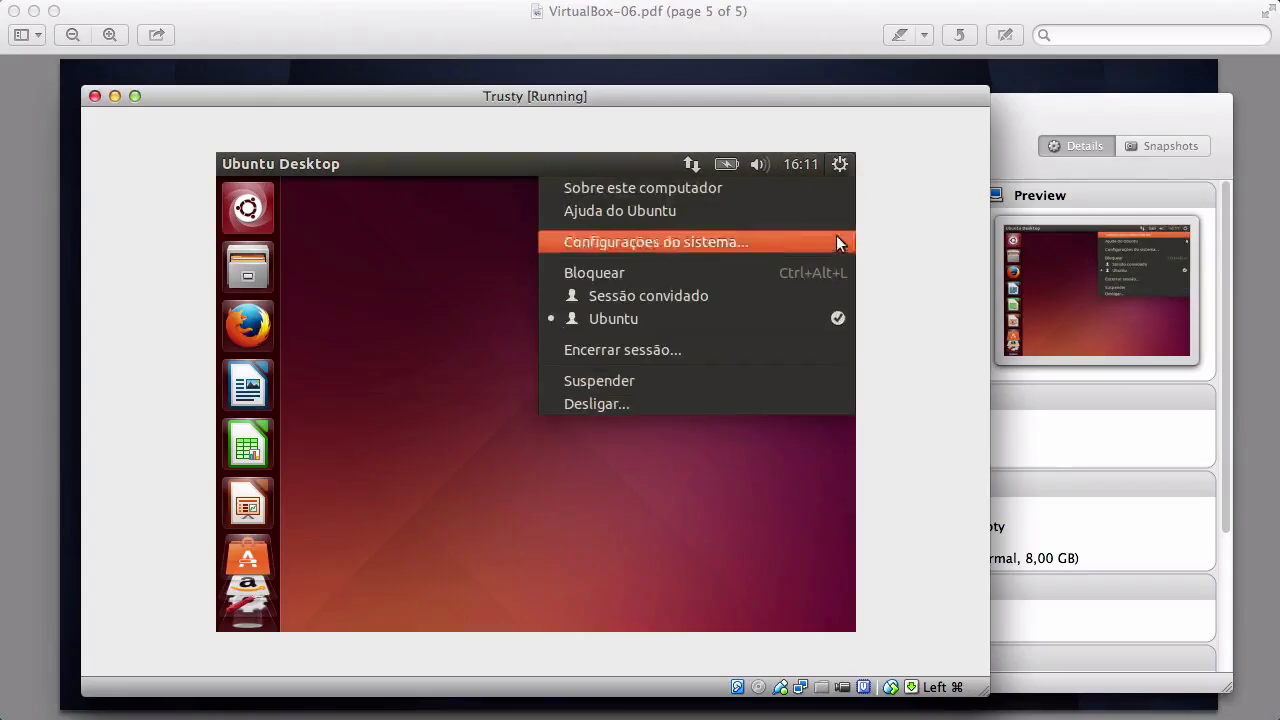
pyautogui.click(622, 404)
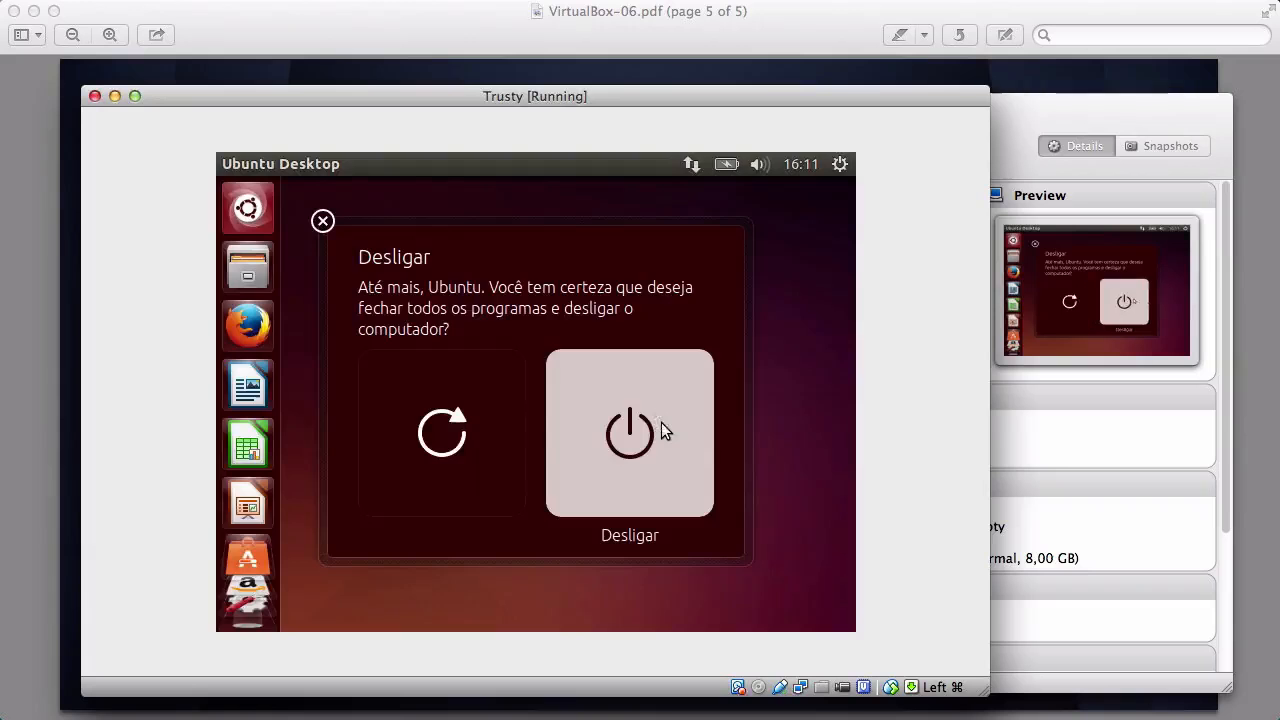
pyautogui.click(660, 432)
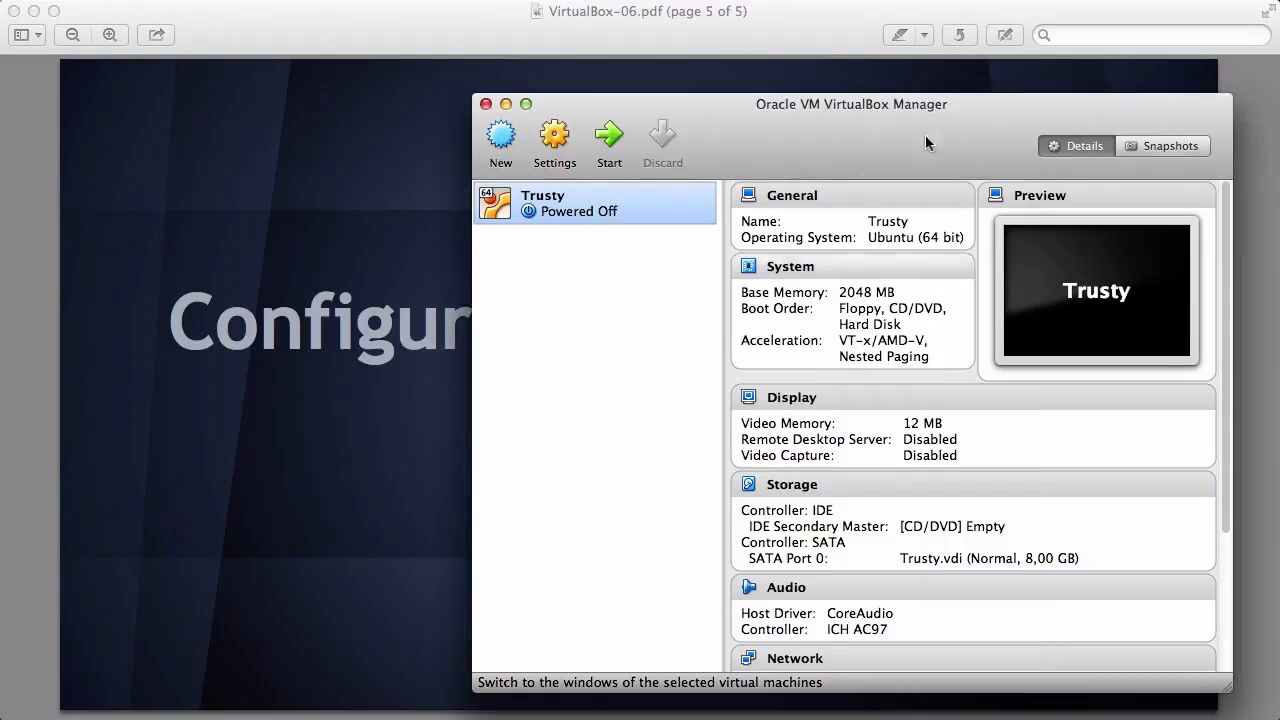
pyautogui.moveTo(848, 135); pyautogui.dragTo(668, 135)
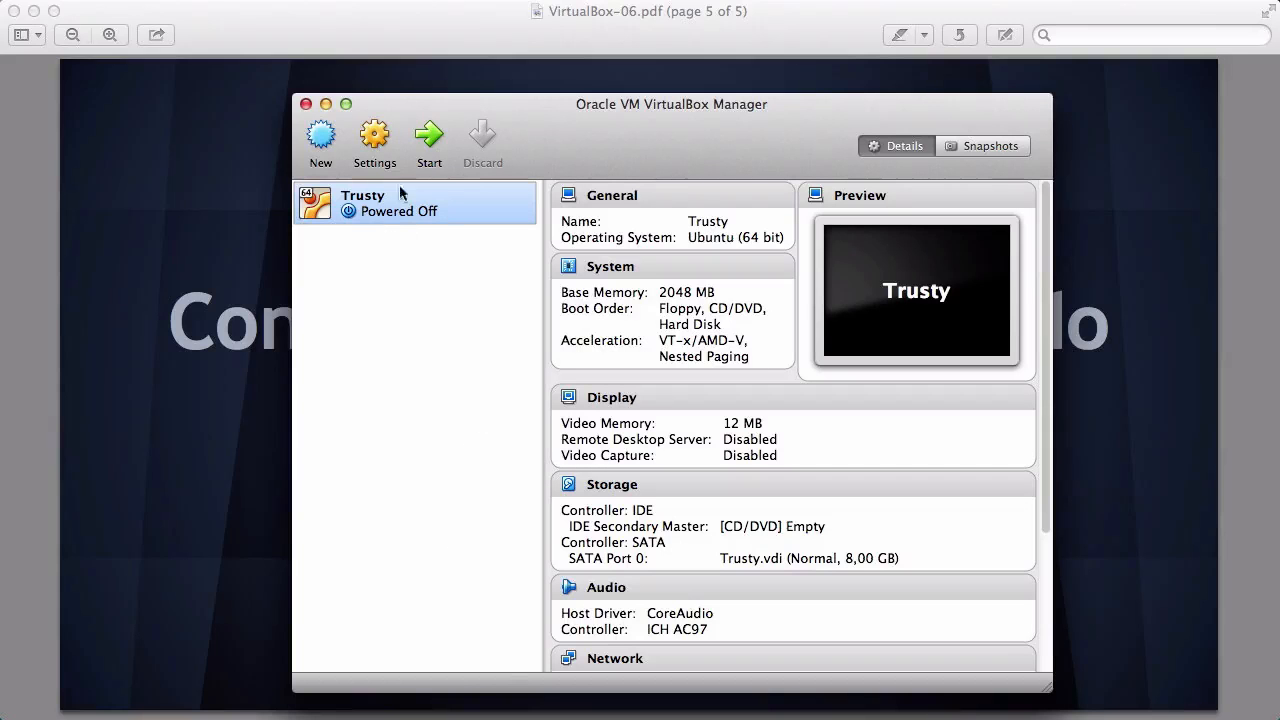
# - Start the Trusty machine again, dismiss the pointer integration message and log in with the account password
pyautogui.click(431, 150)
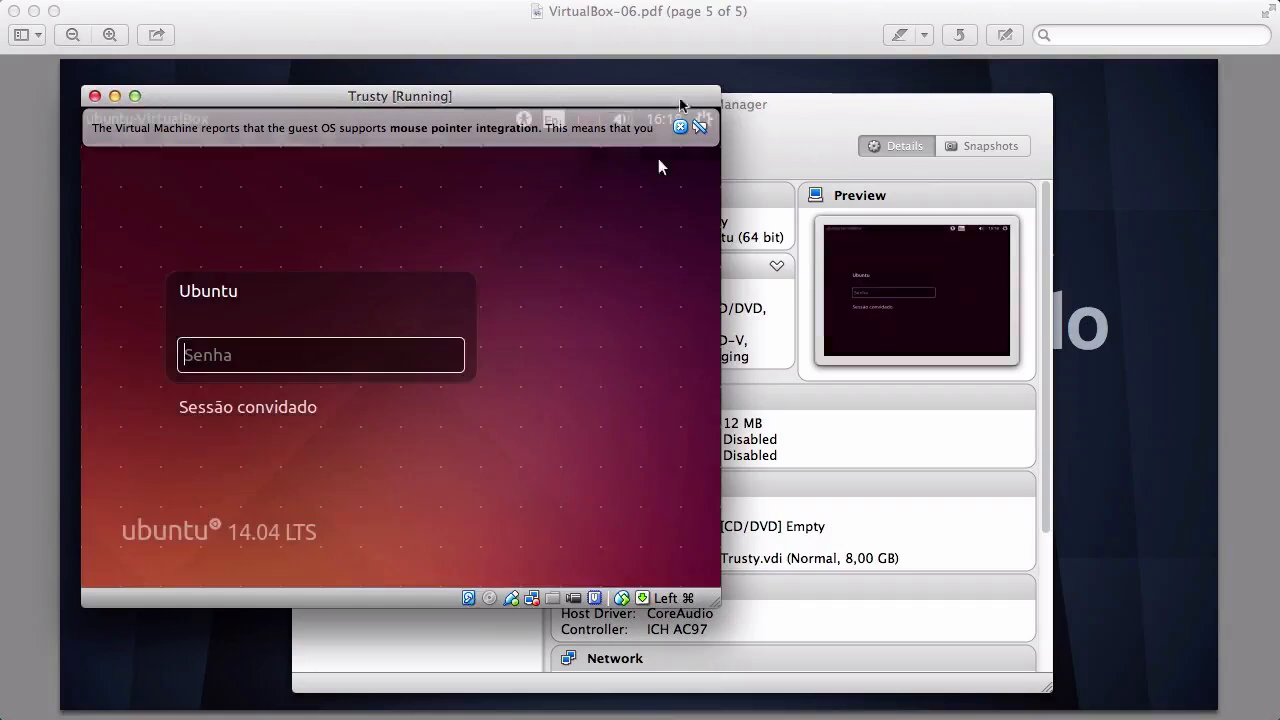
pyautogui.click(680, 126)
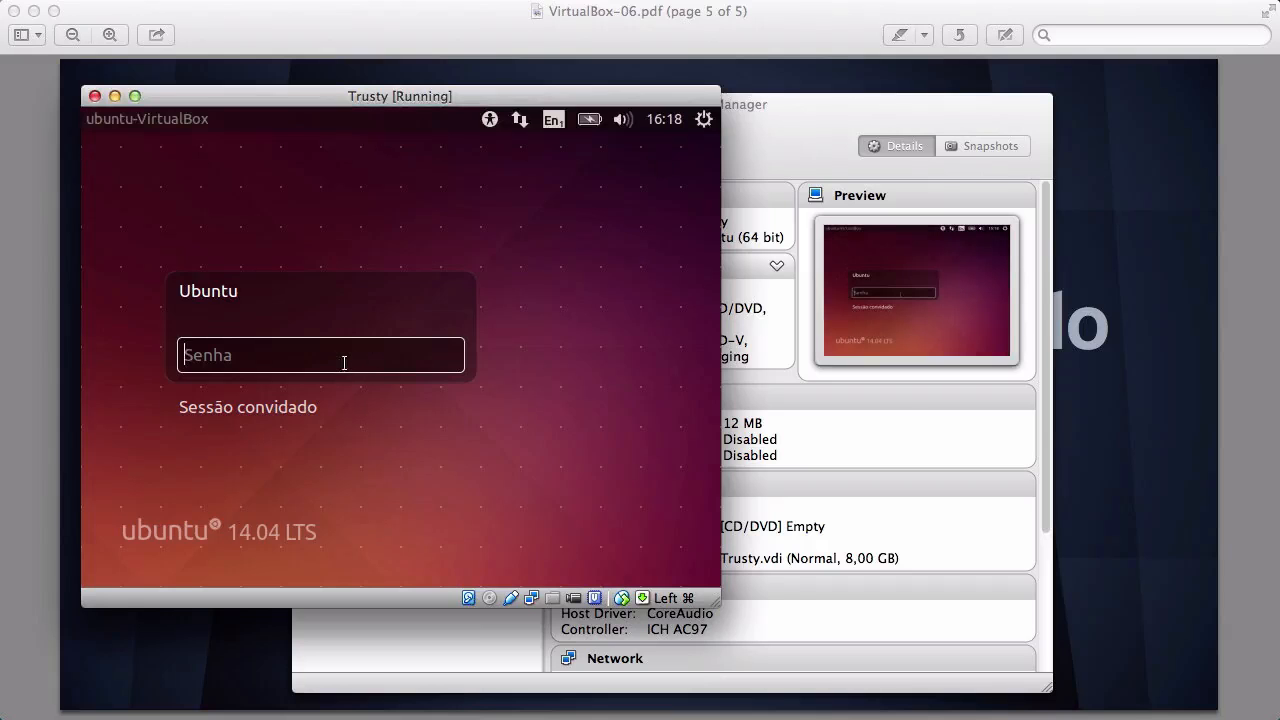
pyautogui.write('*******')
pyautogui.press('Return')
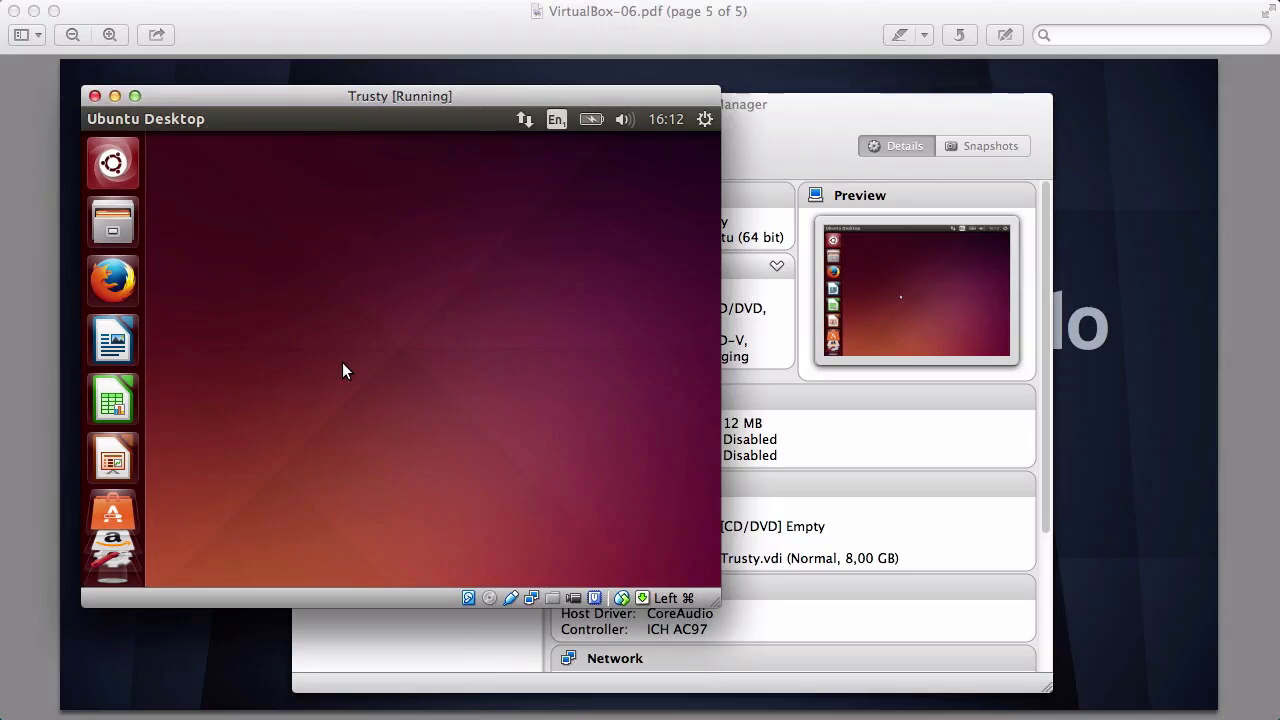
# - Shut down the Ubuntu guest again and switch to the VirtualBox-06.pdf slides in Preview
pyautogui.click(703, 120)
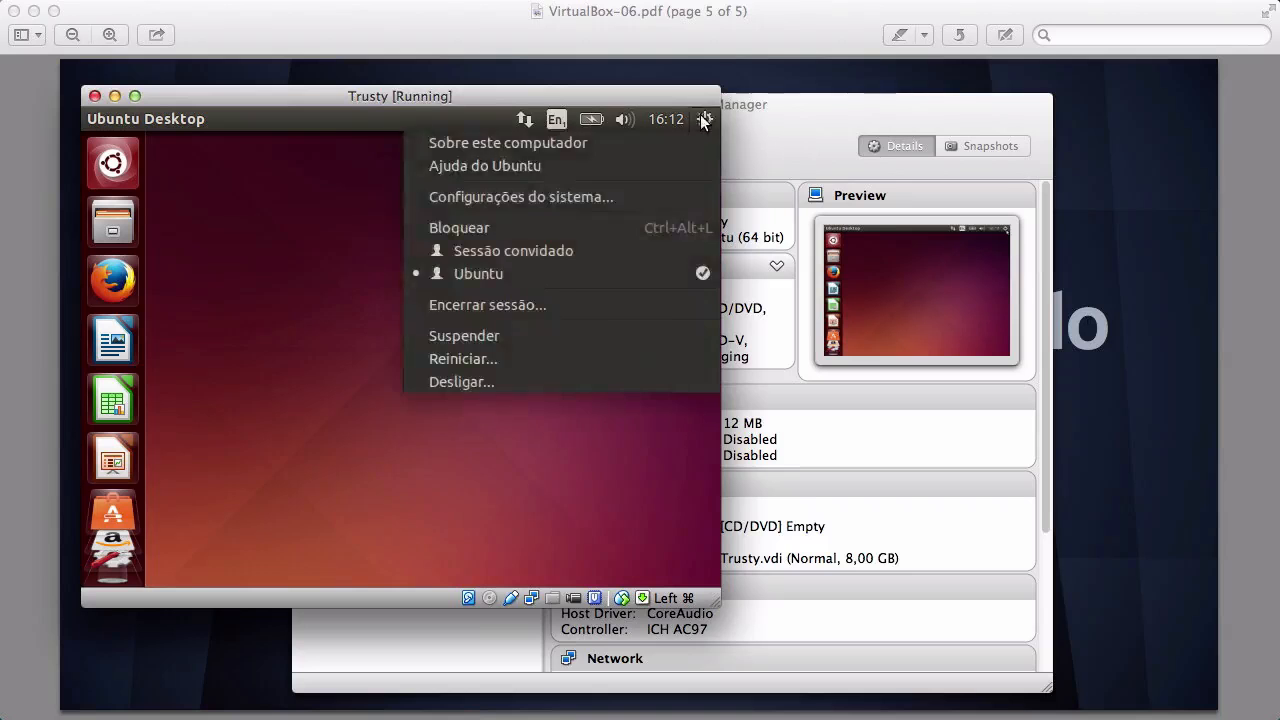
pyautogui.moveTo(666, 119)
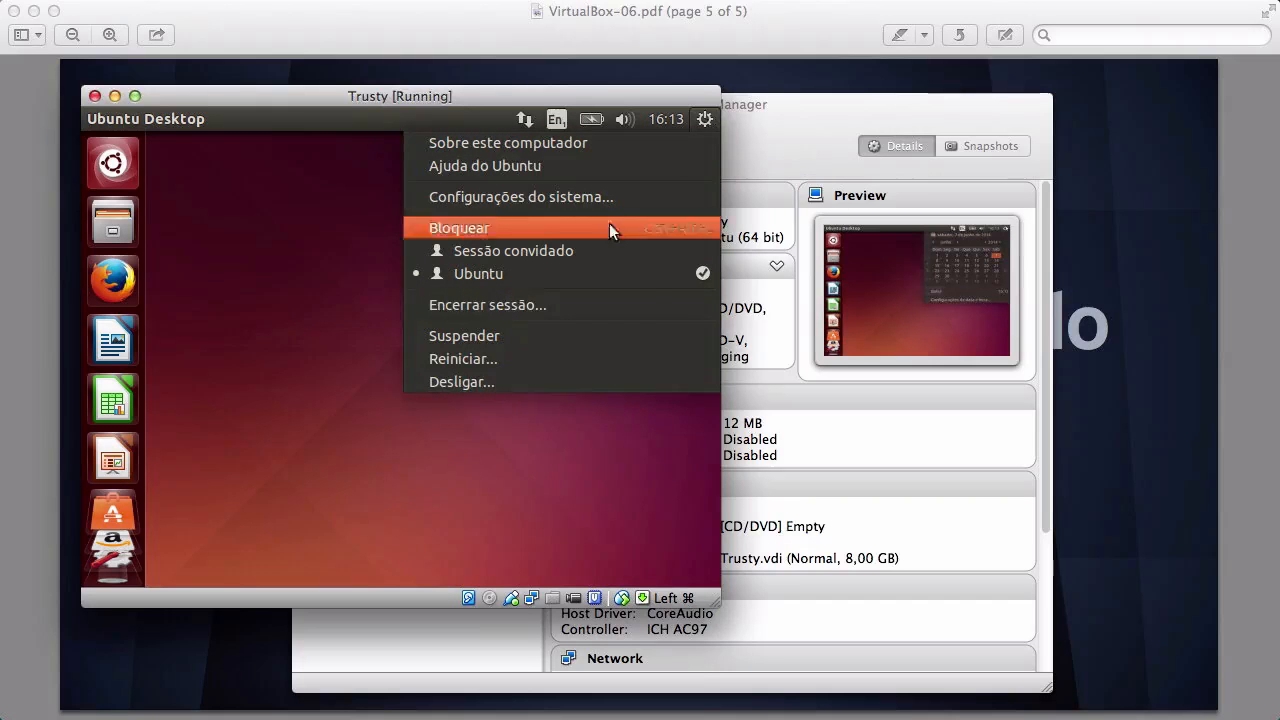
pyautogui.click(498, 384)
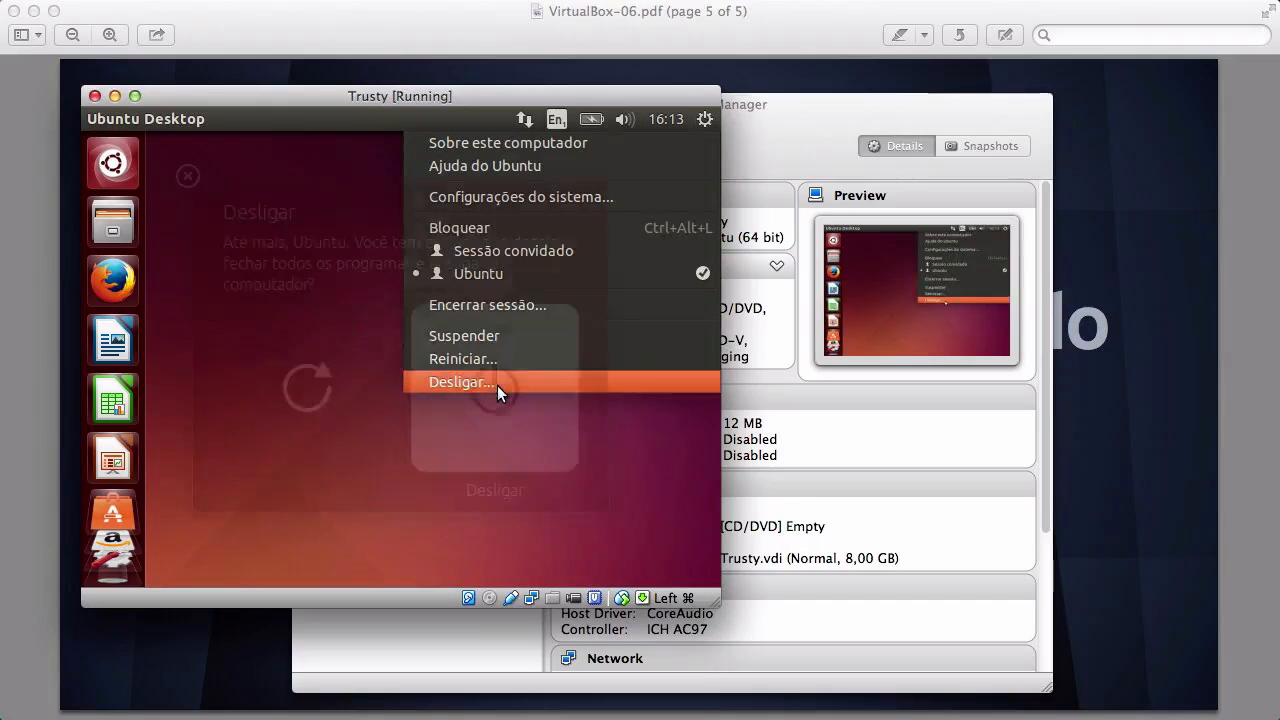
pyautogui.click(497, 403)
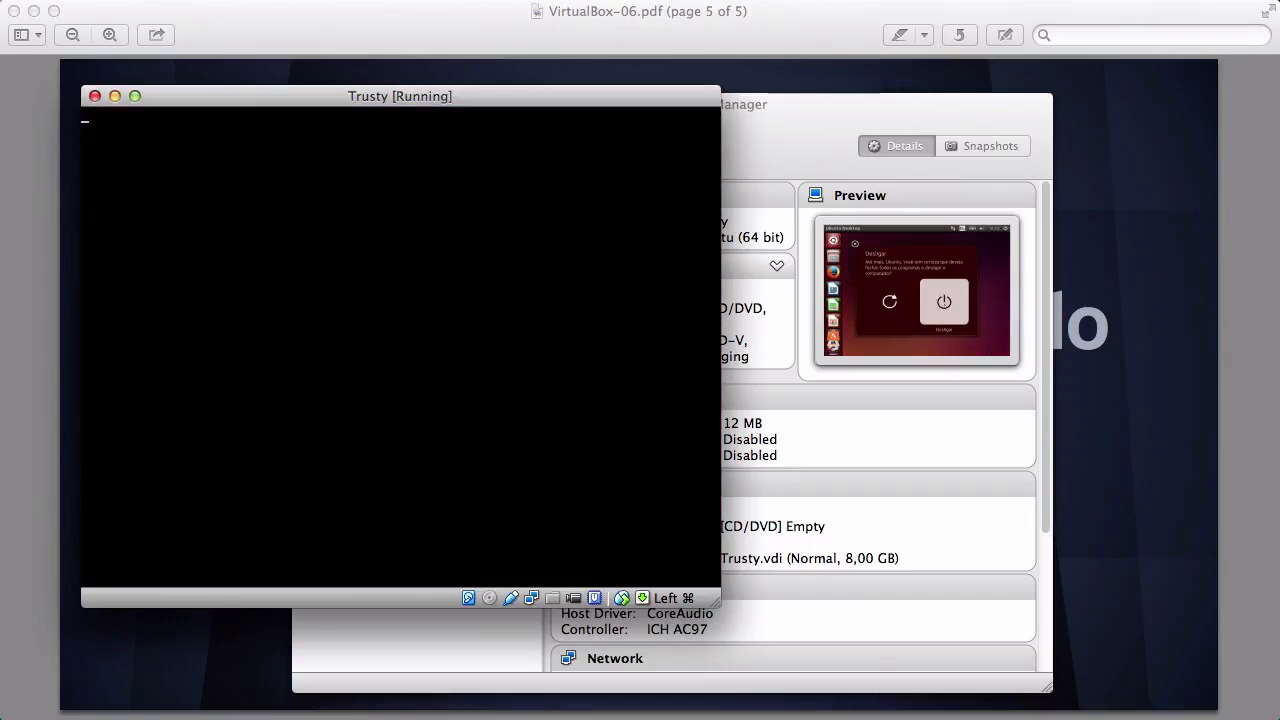
pyautogui.press('super+Tab')
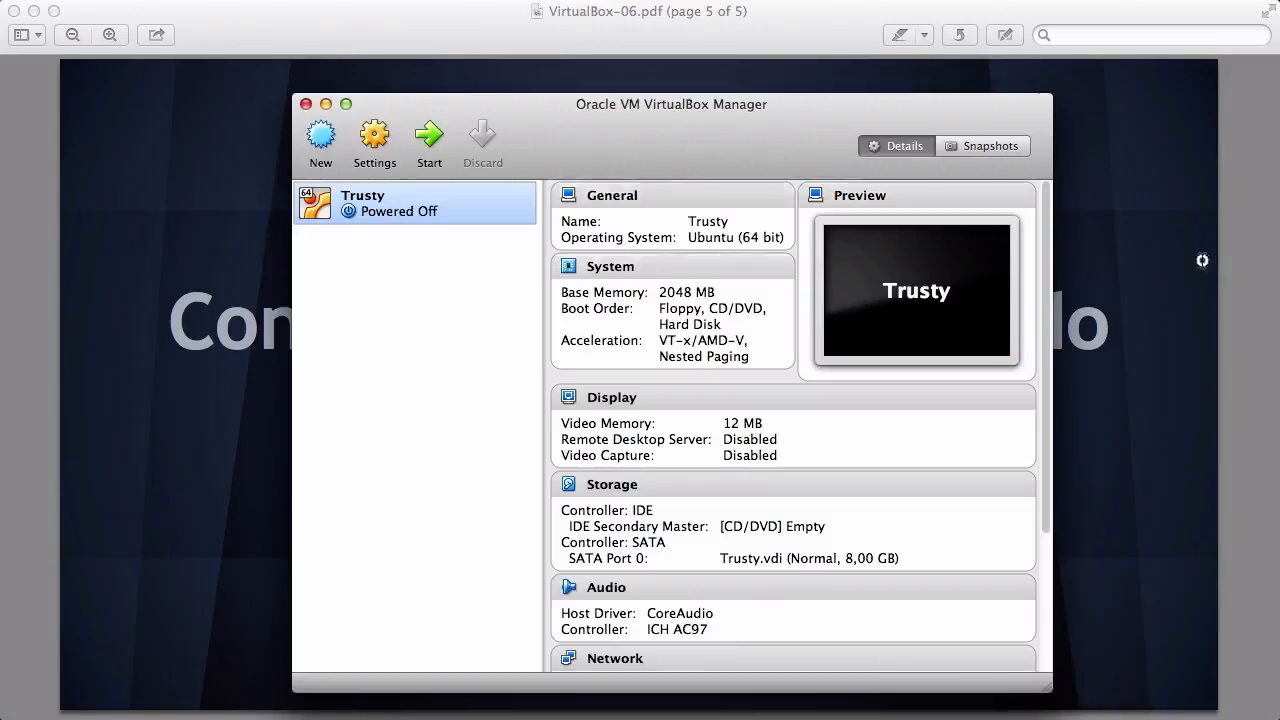
pyautogui.press('super+Tab')
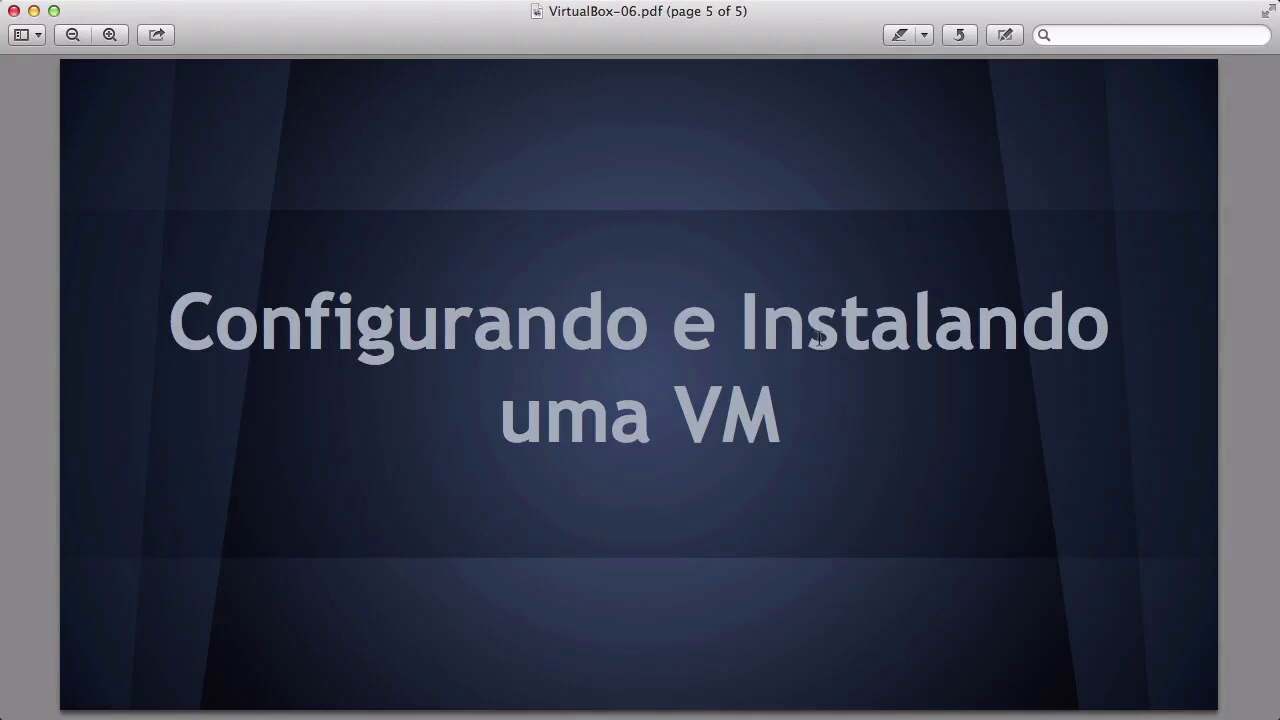